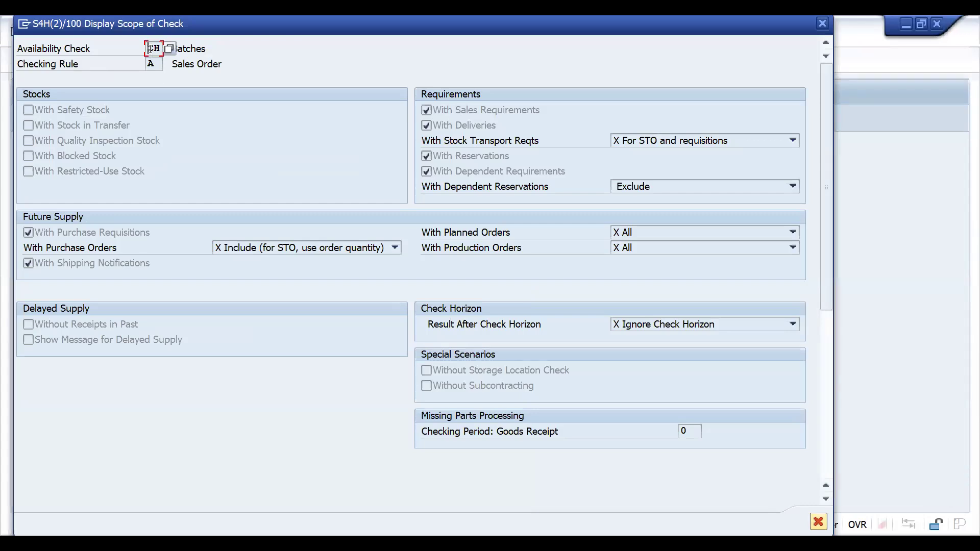
# Close the scope of check, leave the availability control, and open the schedule lines of order item 10
pyautogui.hotkey('alt', 'Tab')
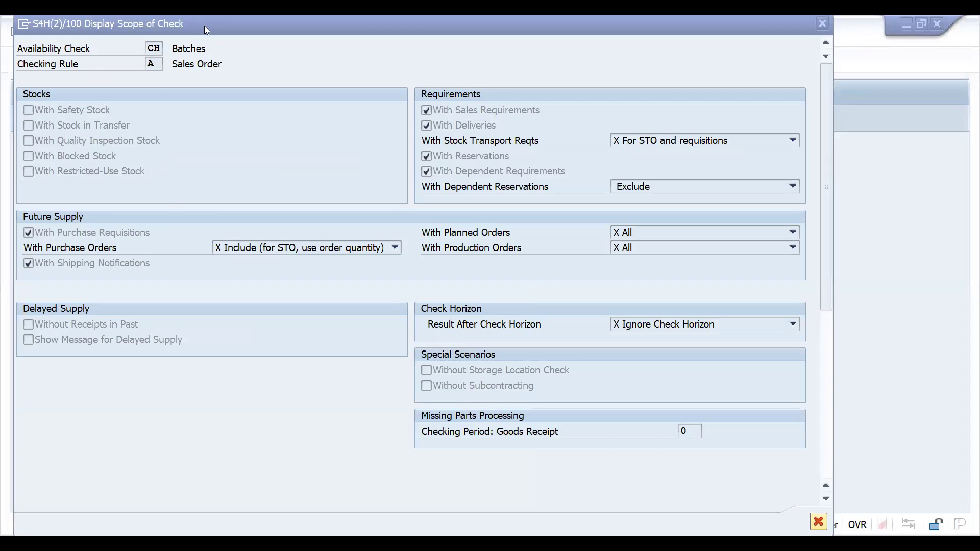
pyautogui.moveTo(204, 25); pyautogui.dragTo(192, 168)
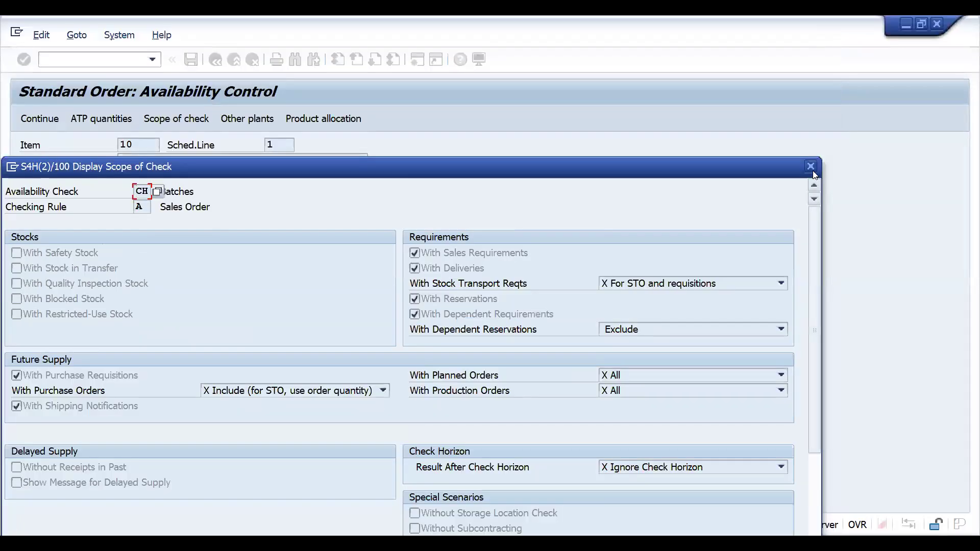
pyautogui.click(811, 167)
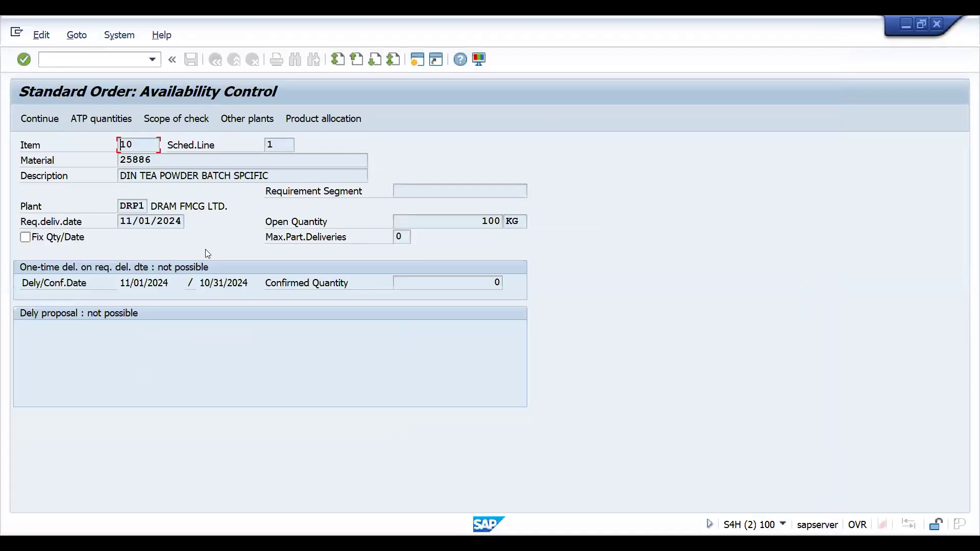
pyautogui.click(36, 123)
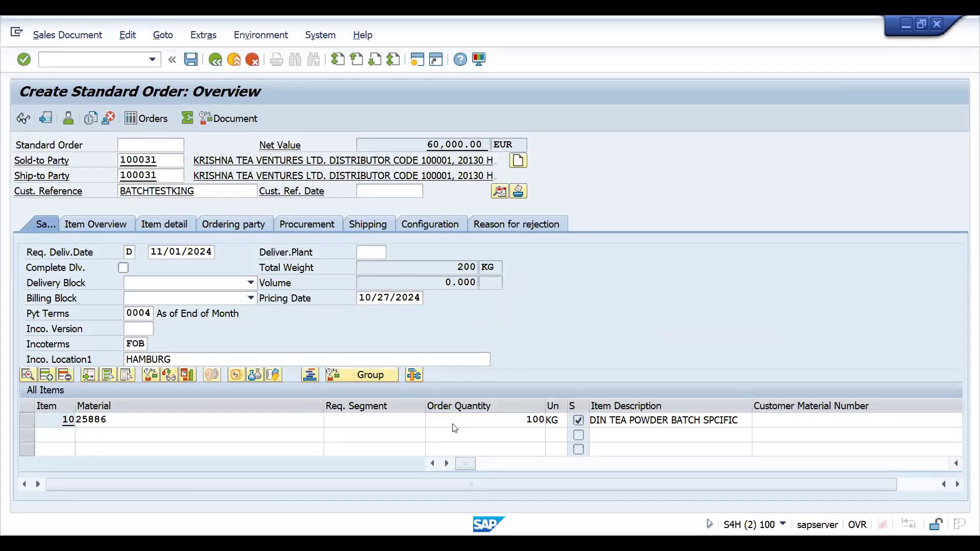
pyautogui.doubleClick(454, 422)
pyautogui.click(449, 209)
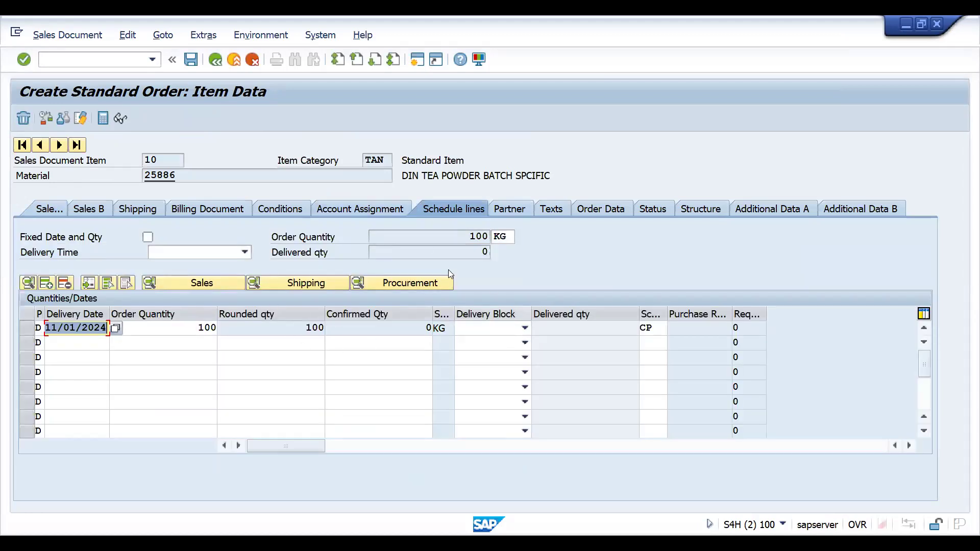
# Run the MMBE stock overview for plant DRP1 and storage location SALE
pyautogui.click(43, 59)
pyautogui.write('/NMMBE')
pyautogui.press('Return')
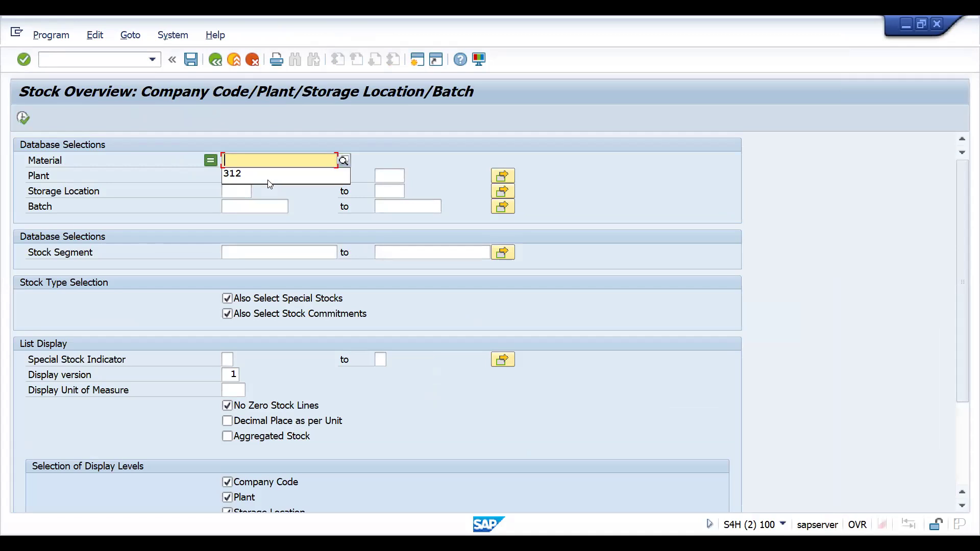
pyautogui.press('BackSpace')
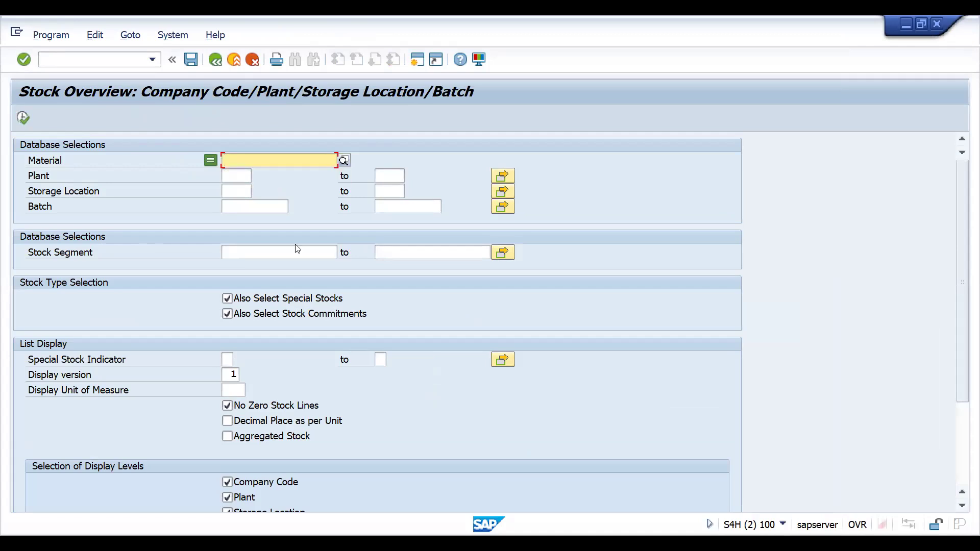
pyautogui.click(230, 180)
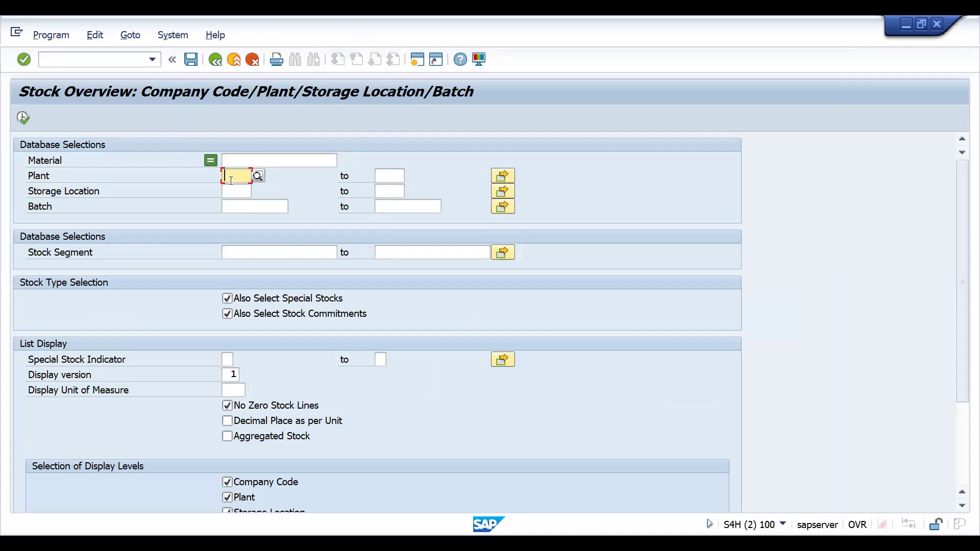
pyautogui.write('DRP1')
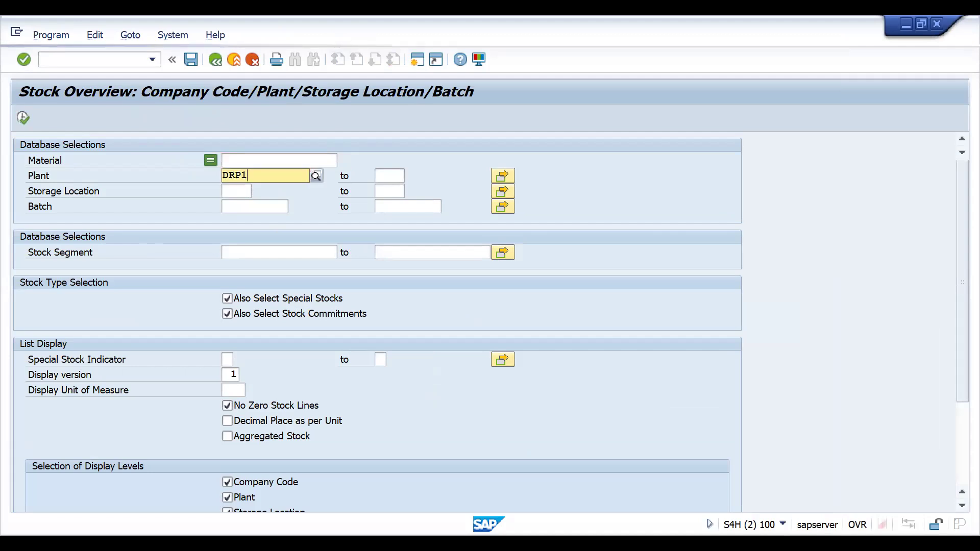
pyautogui.click(230, 189)
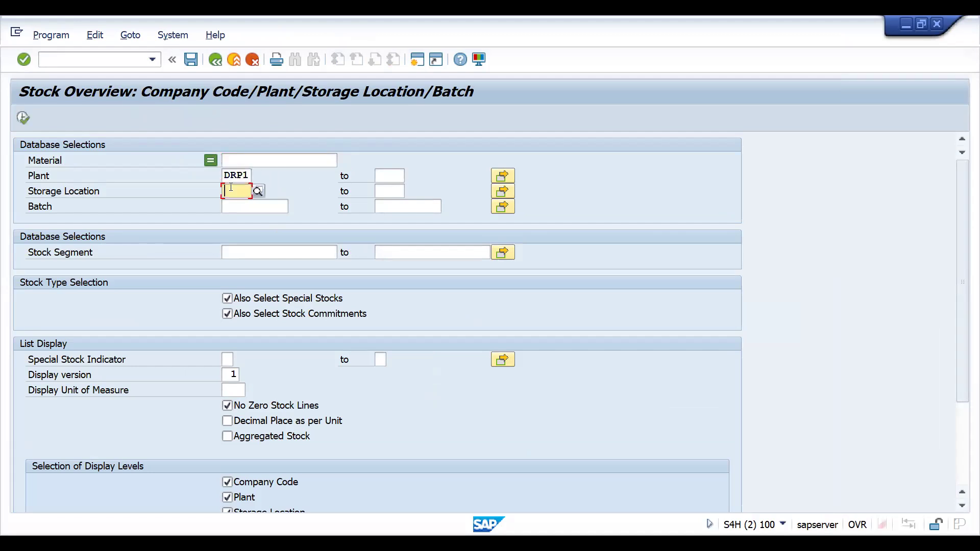
pyautogui.write('SALE')
pyautogui.press('Return')
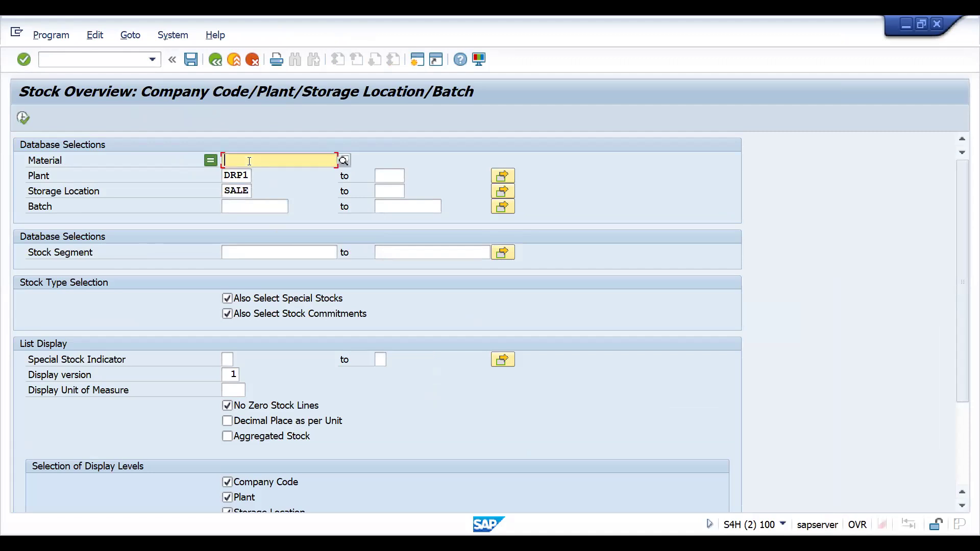
pyautogui.click(23, 117)
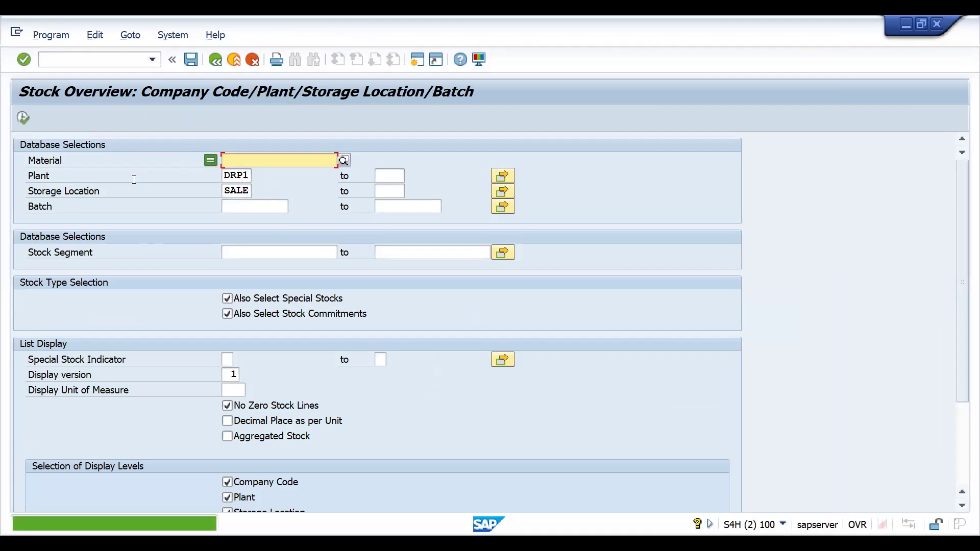
# Open the sales order creation transaction VA01 in a new session
pyautogui.click(88, 61)
pyautogui.write('/OVA')
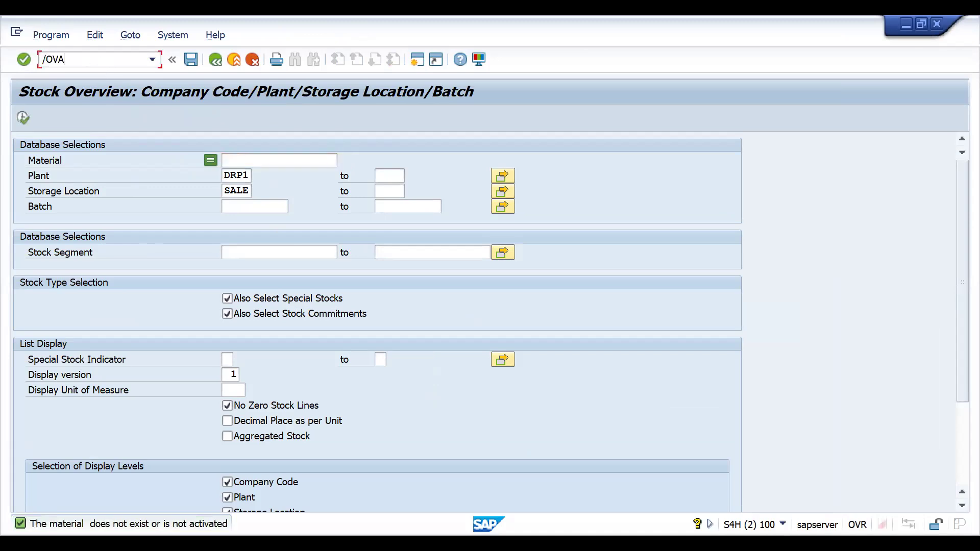
pyautogui.write('01')
pyautogui.press('Return')
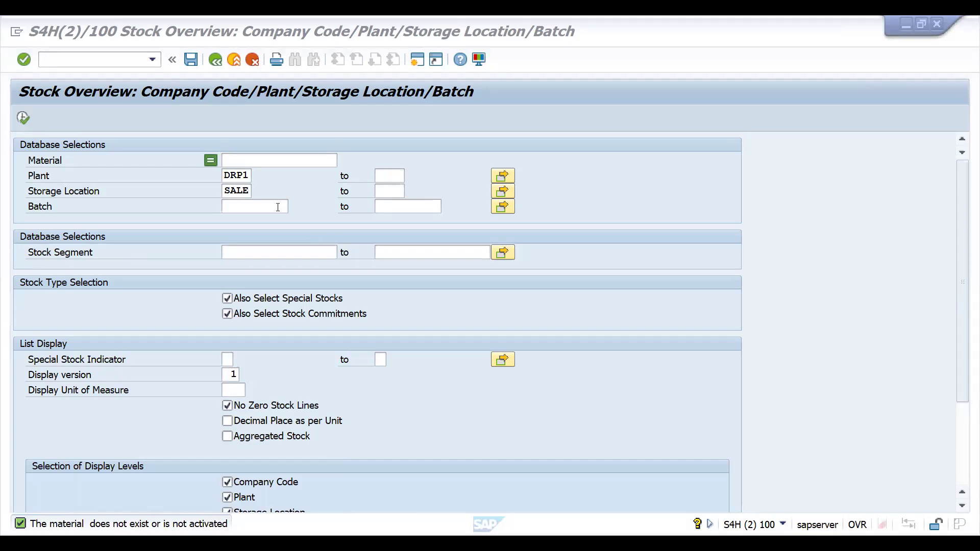
# Return to the stock overview selection and run it for material 25886
pyautogui.click(275, 159)
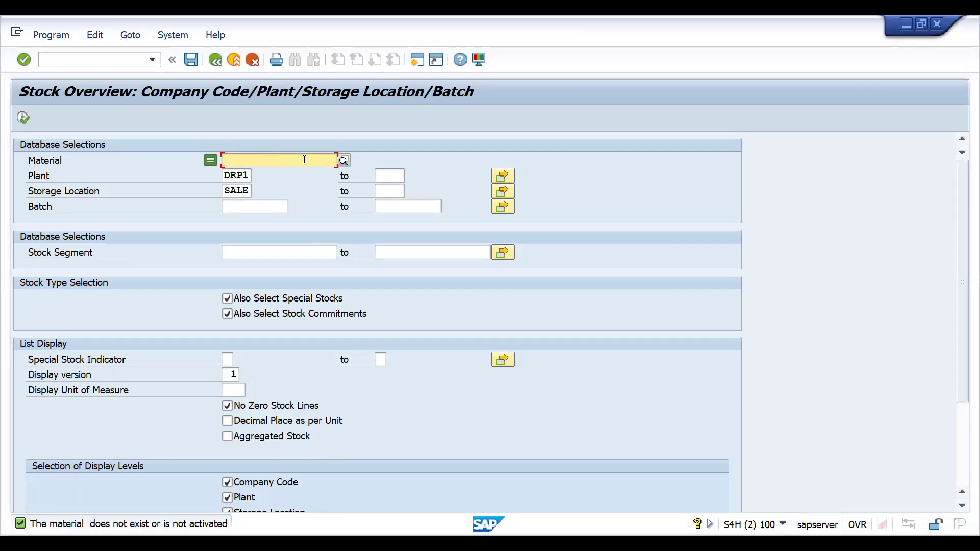
pyautogui.click(344, 161)
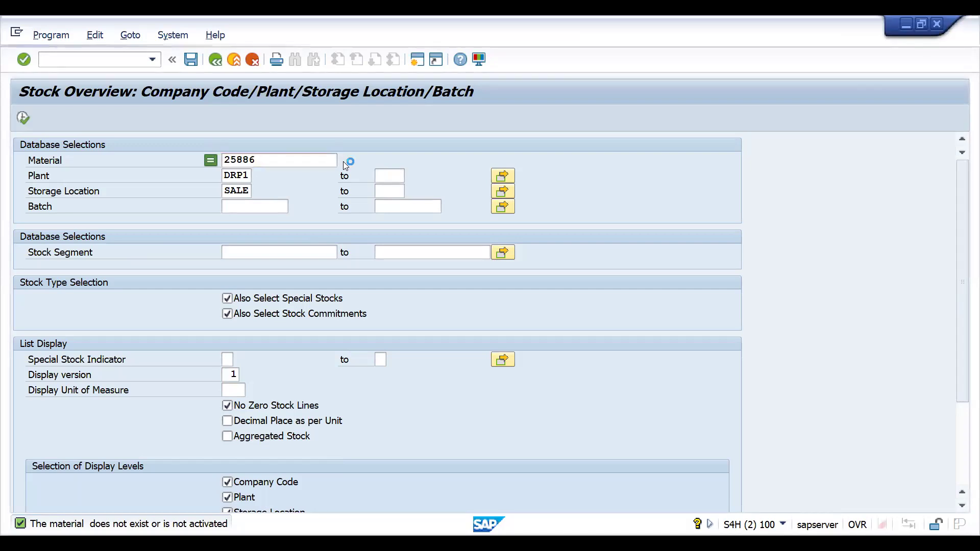
pyautogui.press('Escape')
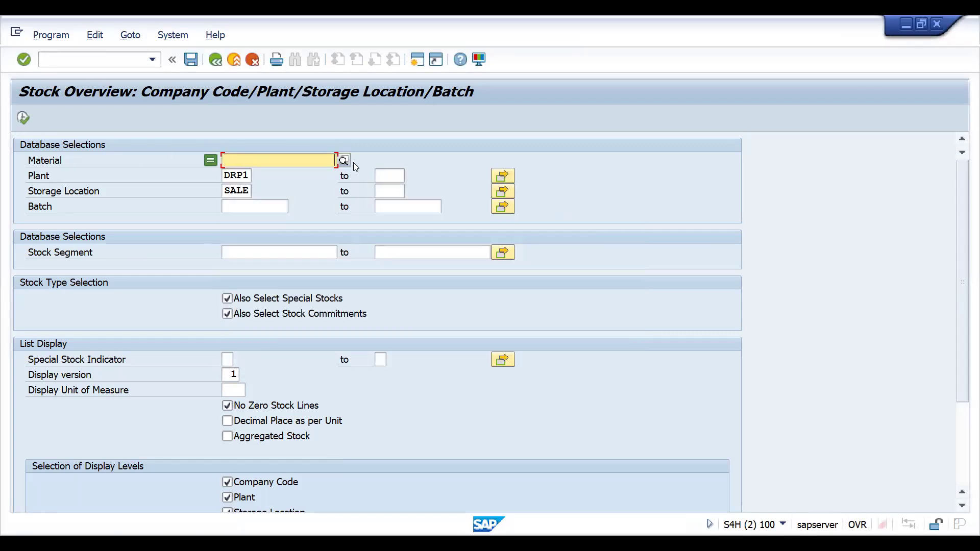
pyautogui.write('25886')
pyautogui.click(23, 118)
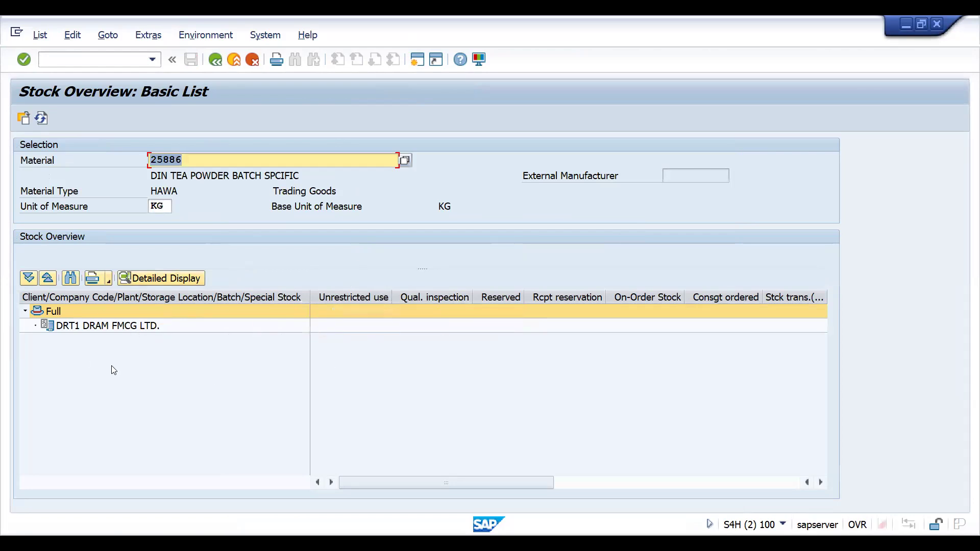
# Open the general table display SE16N and load the batch stock table MCHB
pyautogui.click(112, 61)
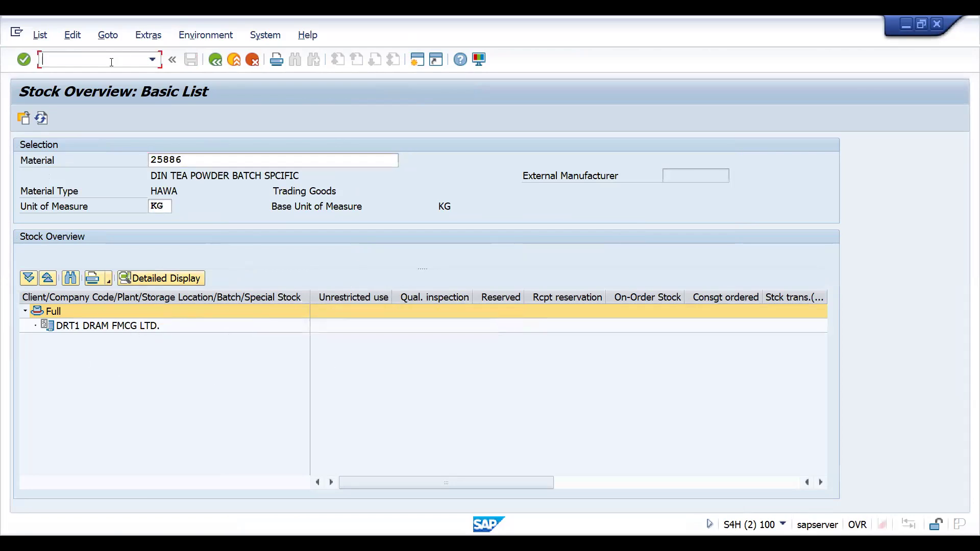
pyautogui.write('/NSE16N')
pyautogui.press('Return')
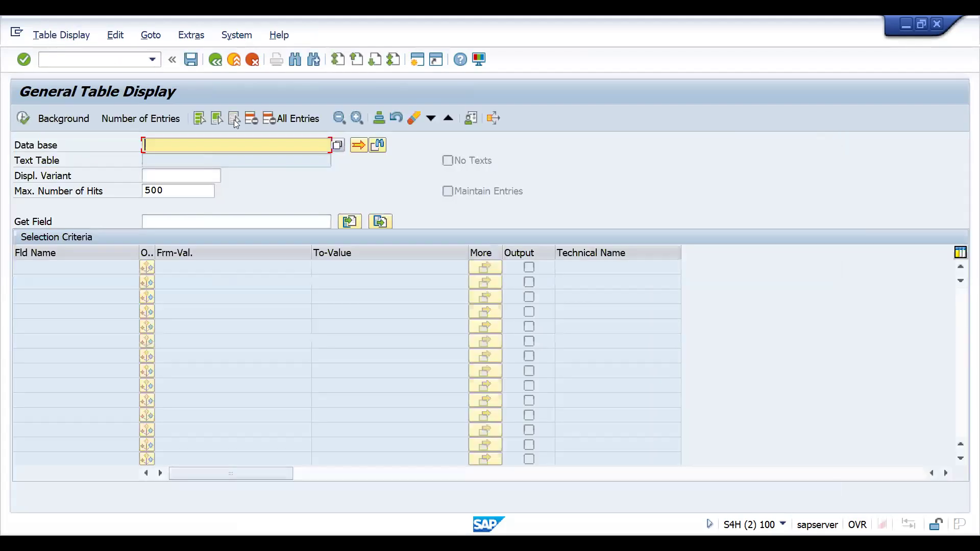
pyautogui.press('space')
pyautogui.press('Down')
pyautogui.press('Return')
pyautogui.press('Return')
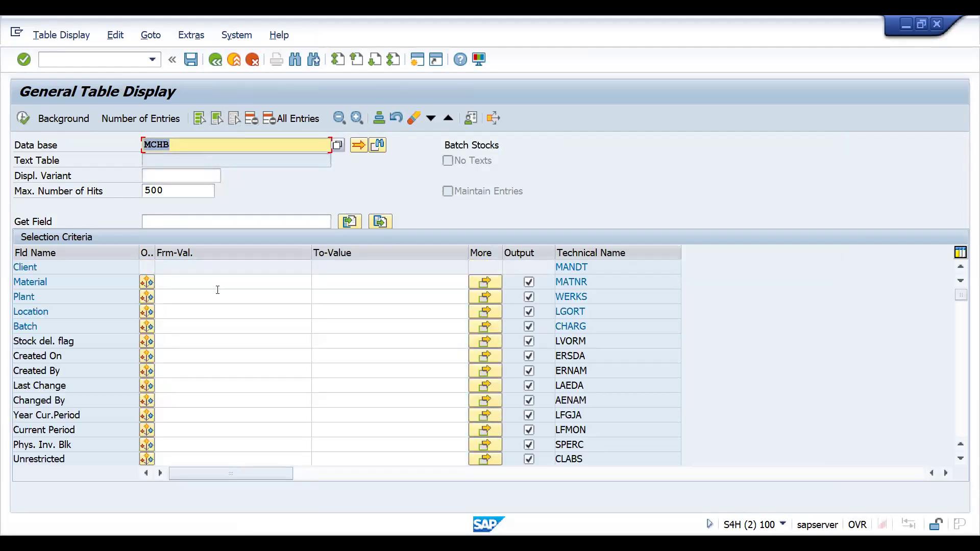
# Display the MCHB entries for material 25886 and select the batch column
pyautogui.click(217, 287)
pyautogui.write('25886')
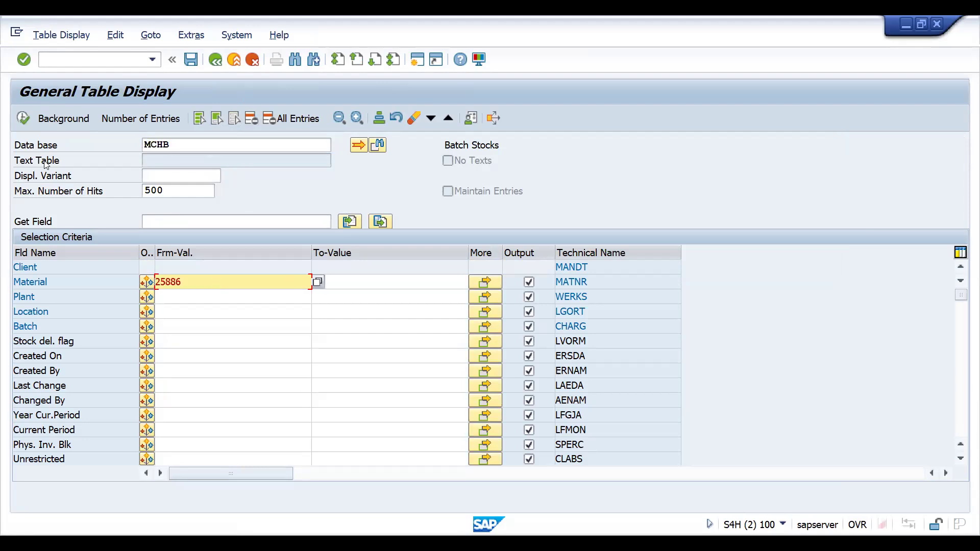
pyautogui.click(26, 118)
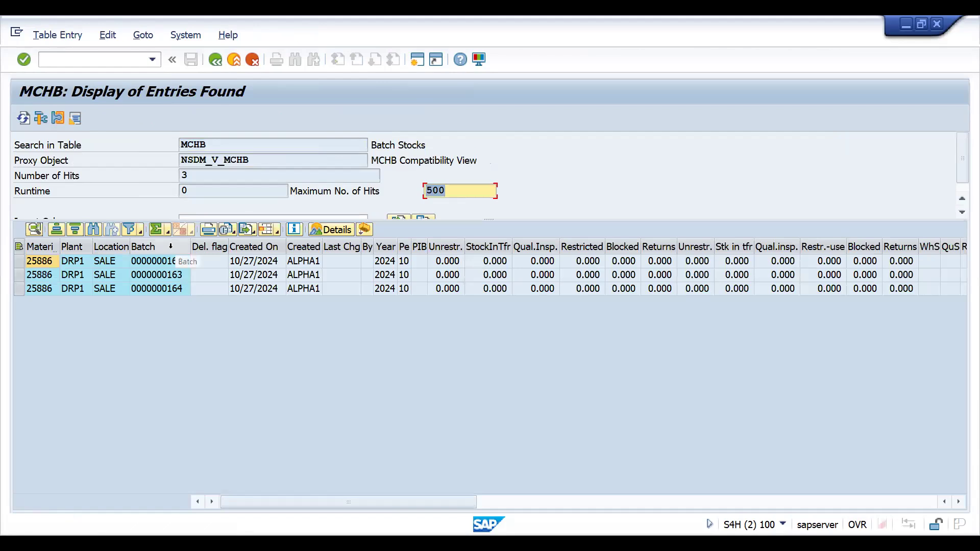
pyautogui.click(174, 250)
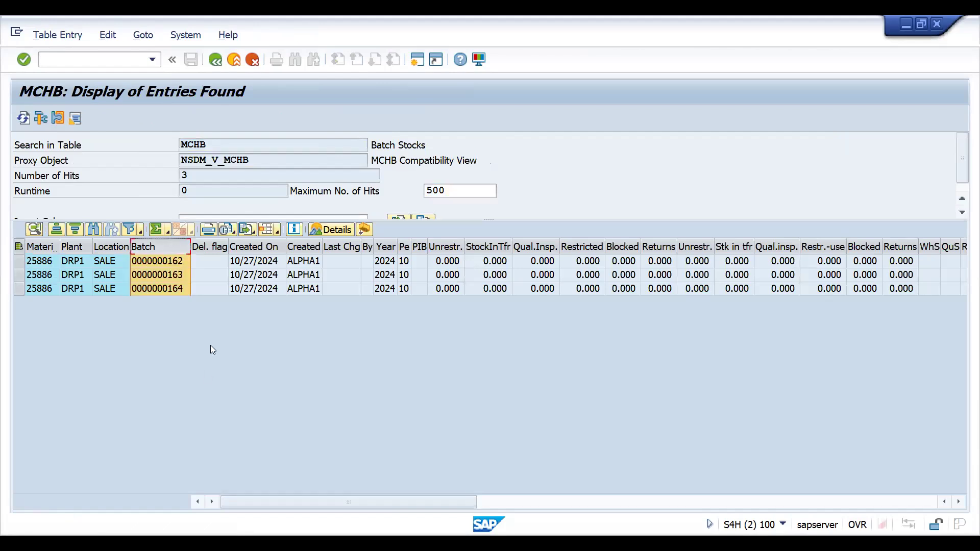
# Open the MIGO goods receipt and enter material 25886 for a new item
pyautogui.click(95, 60)
pyautogui.write('/NMIGO')
pyautogui.press('Return')
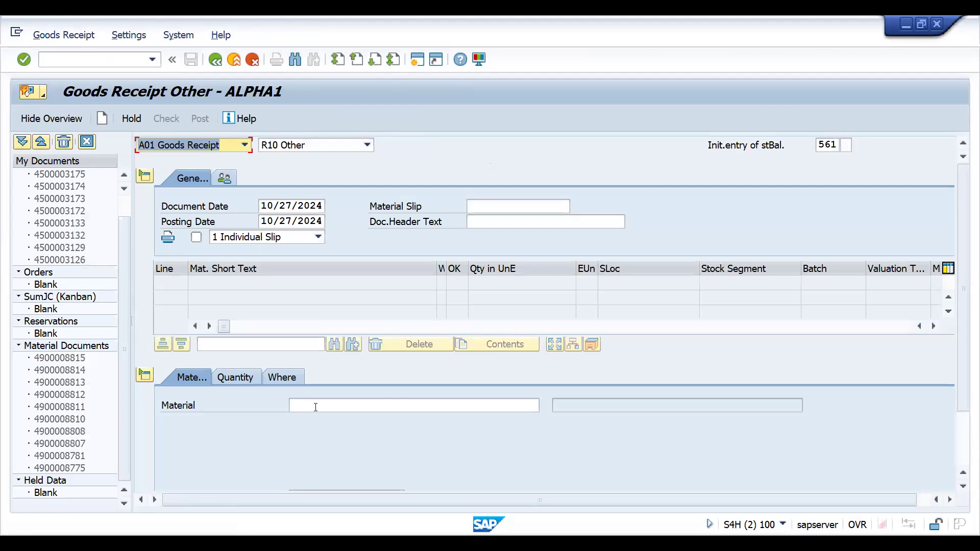
pyautogui.click(316, 407)
pyautogui.write('25886')
pyautogui.press('Return')
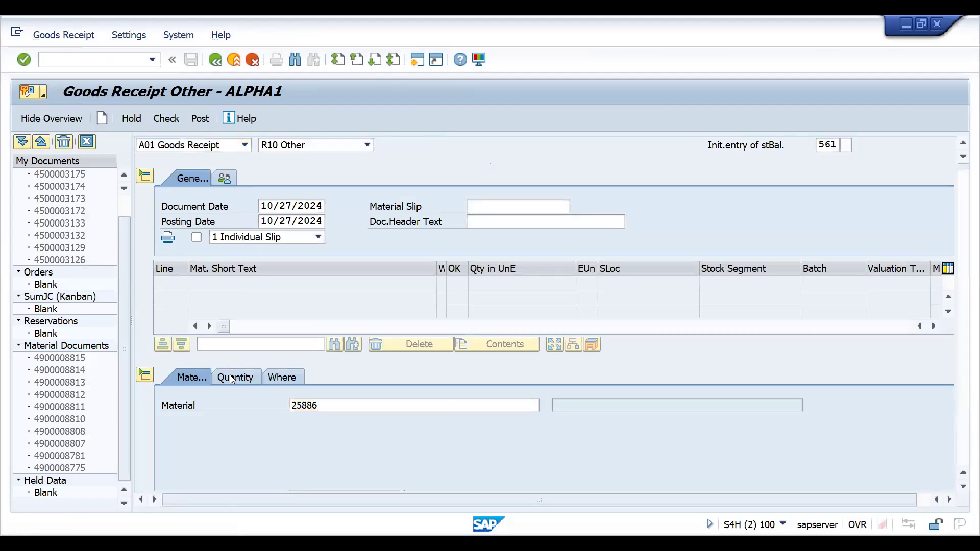
# Set the goods receipt item's quantity in unit of entry to 100 KG
pyautogui.click(230, 377)
pyautogui.click(314, 407)
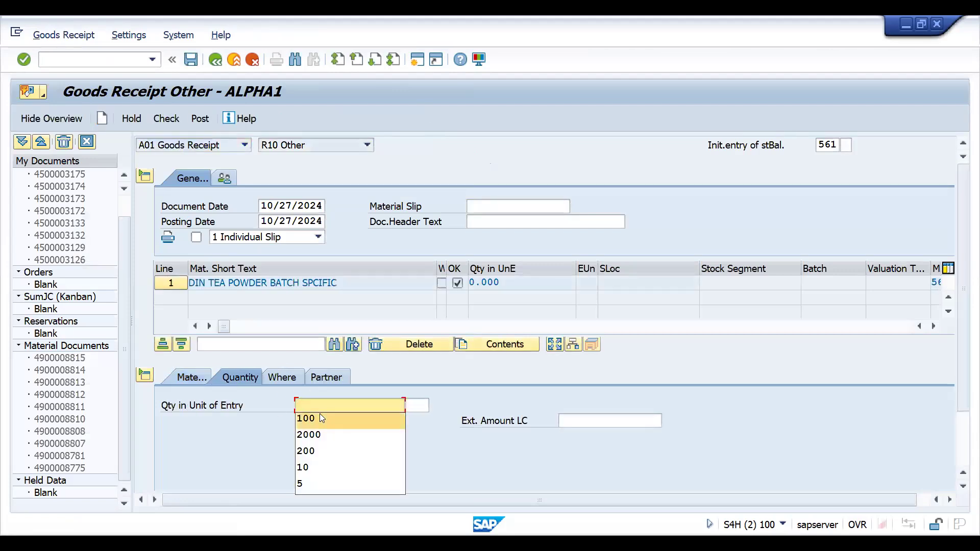
pyautogui.click(319, 415)
pyautogui.press('Tab')
pyautogui.press('Down')
pyautogui.press('Down')
pyautogui.press('Return')
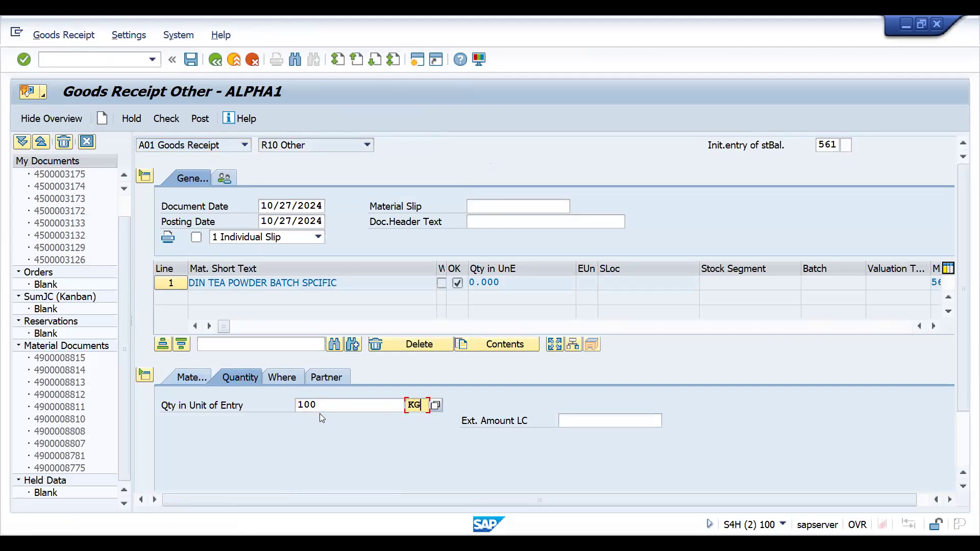
pyautogui.press('Return')
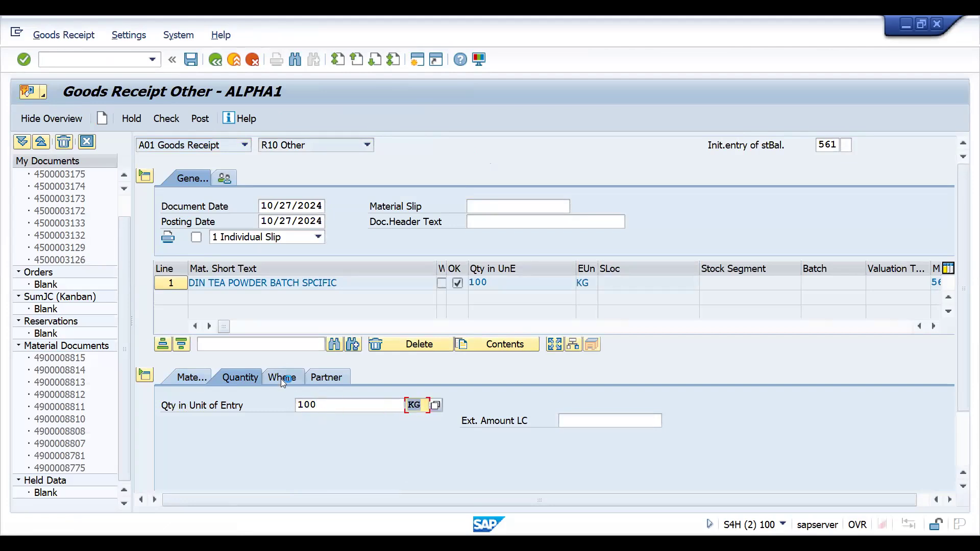
# Set the goods receipt item's plant to DRP1 and its storage location to sale
pyautogui.click(282, 378)
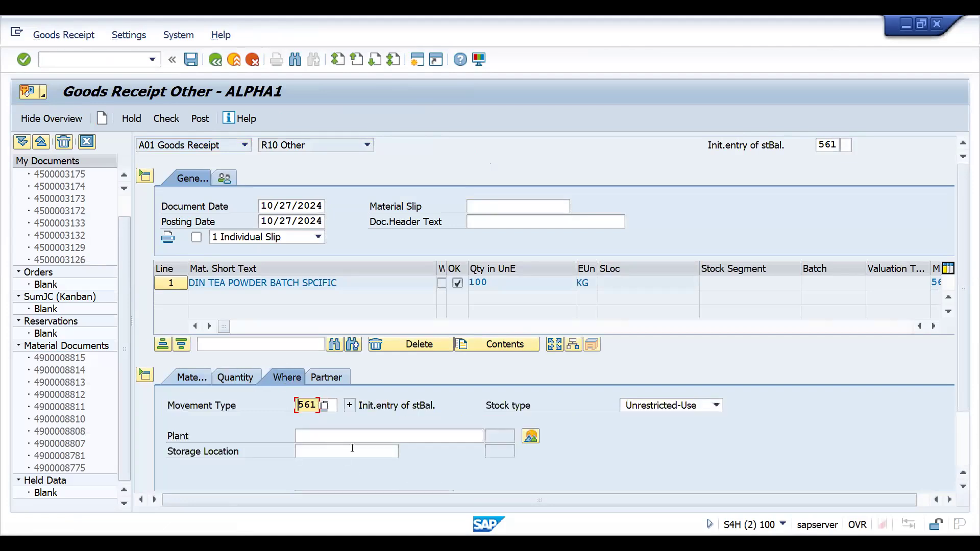
pyautogui.click(344, 434)
pyautogui.press('Down')
pyautogui.press('Return')
pyautogui.press('Tab')
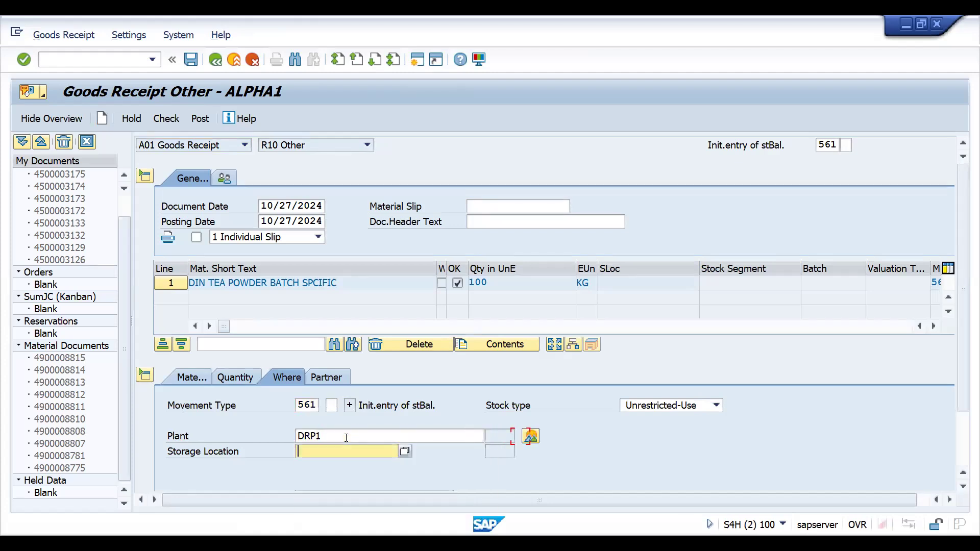
pyautogui.press('Down')
pyautogui.press('Return')
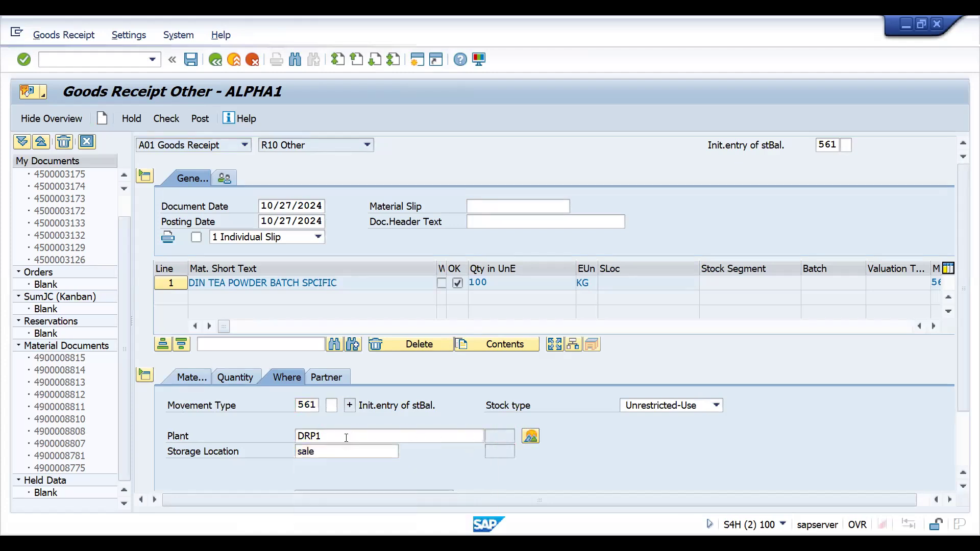
pyautogui.press('Return')
pyautogui.click(372, 379)
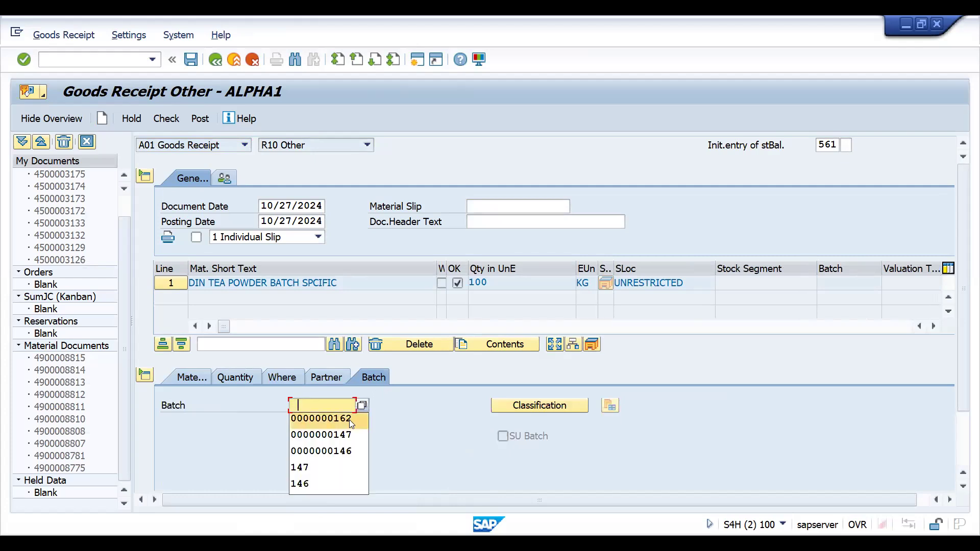
pyautogui.click(351, 420)
pyautogui.press('Return')
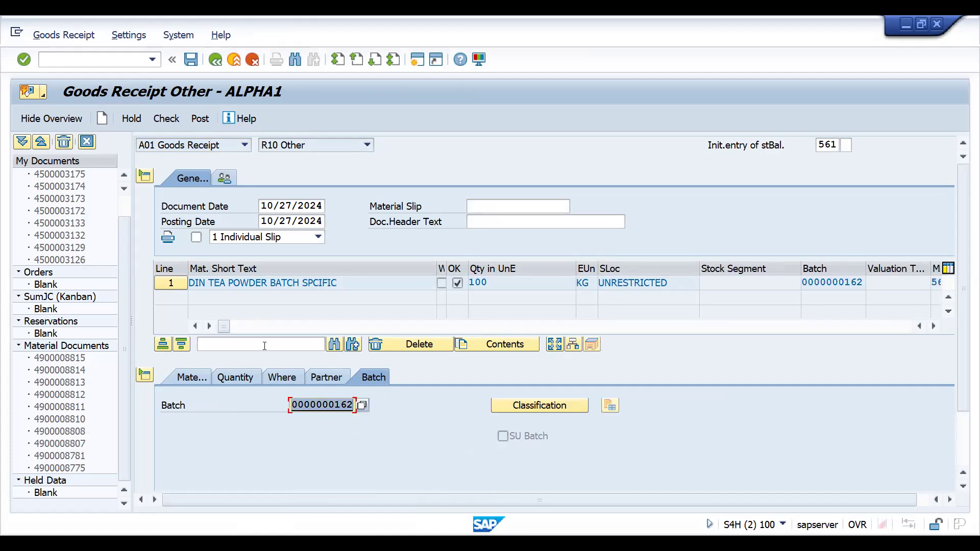
pyautogui.click(179, 381)
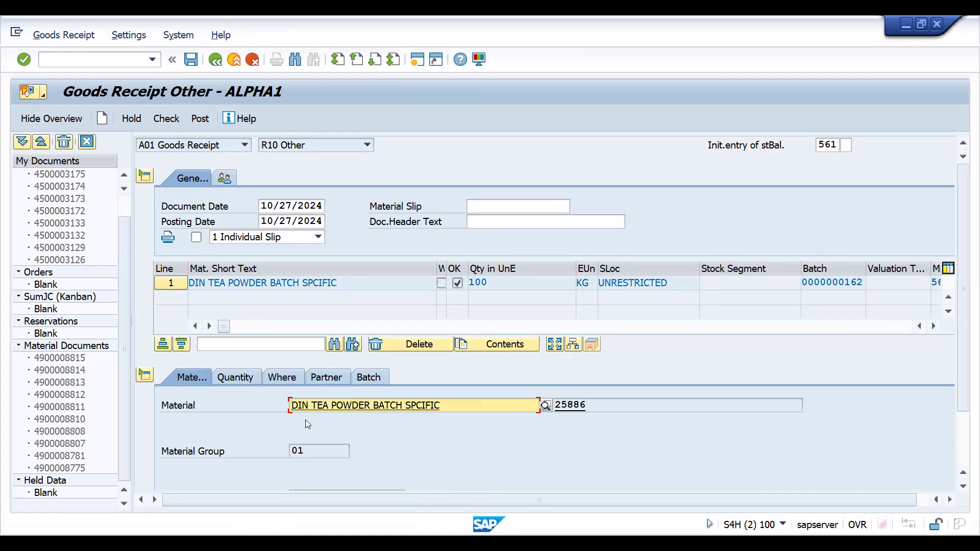
# Review the goods receipt item's quantity details, run the document check, and close the message log
pyautogui.scroll(-3, 962, 475)
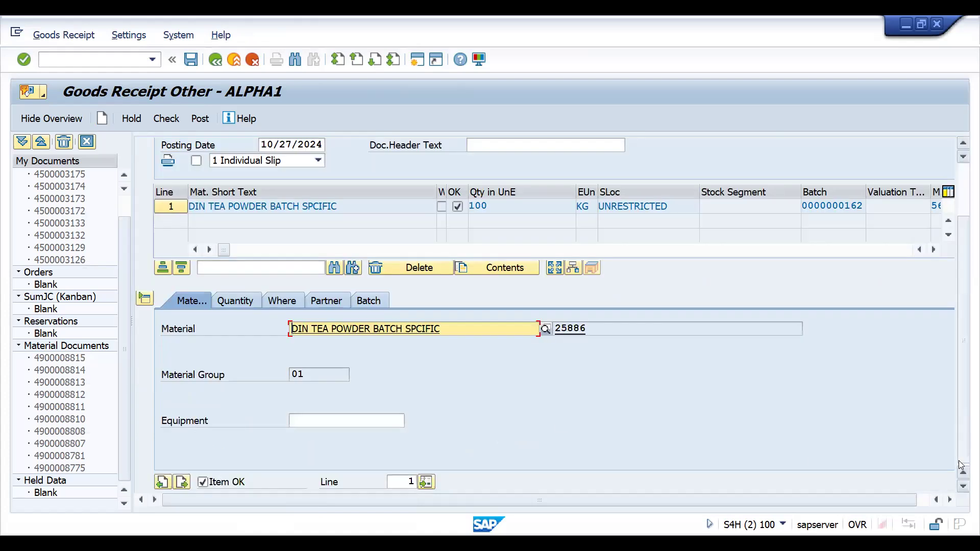
pyautogui.click(226, 302)
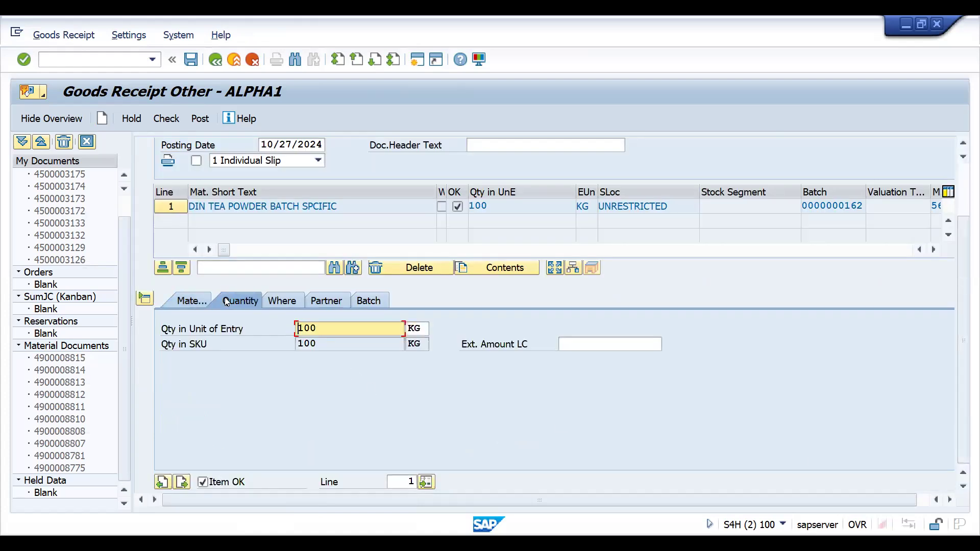
pyautogui.click(163, 120)
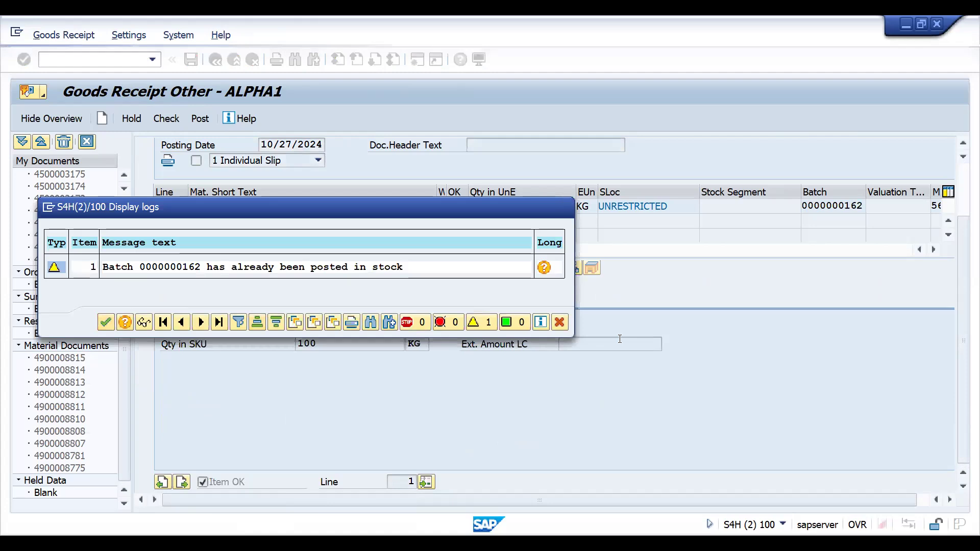
pyautogui.press('Return')
pyautogui.click(619, 339)
# Examine the classification values of the item's batch, including expiration date and remaining shelf life, and return to the goods receipt
pyautogui.click(374, 302)
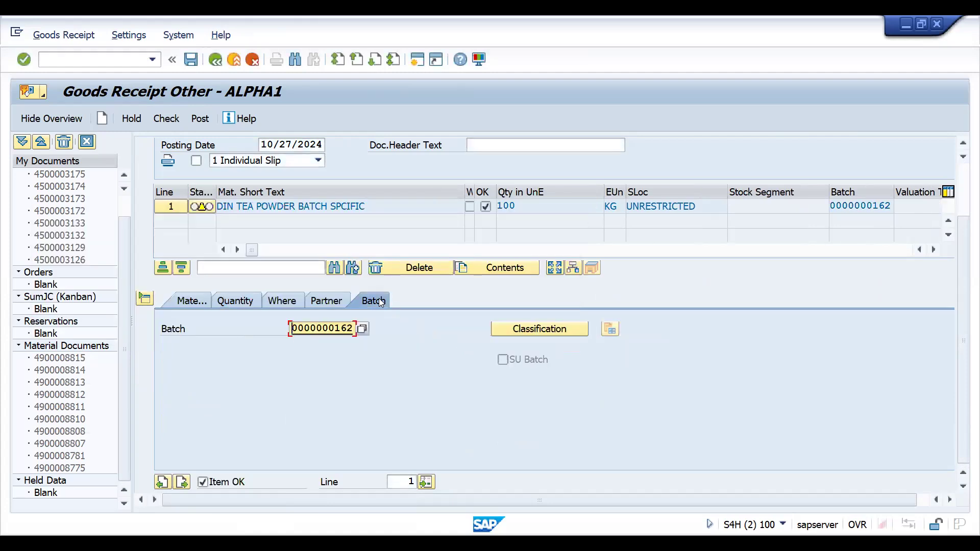
pyautogui.click(536, 330)
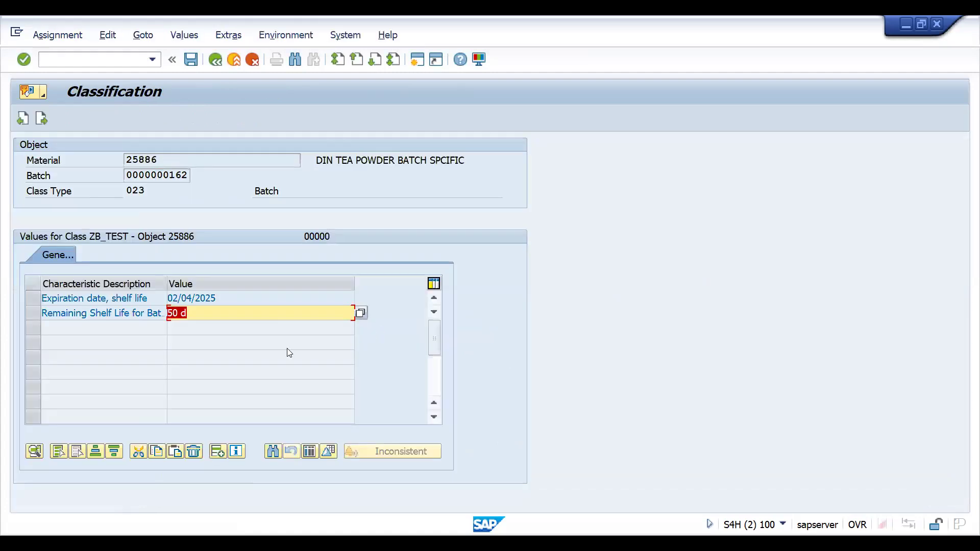
pyautogui.click(216, 60)
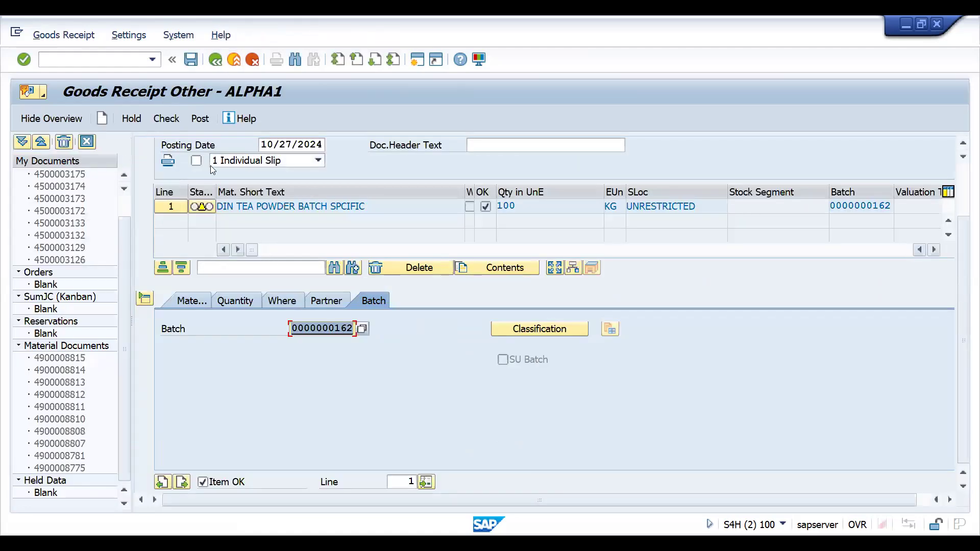
pyautogui.click(349, 331)
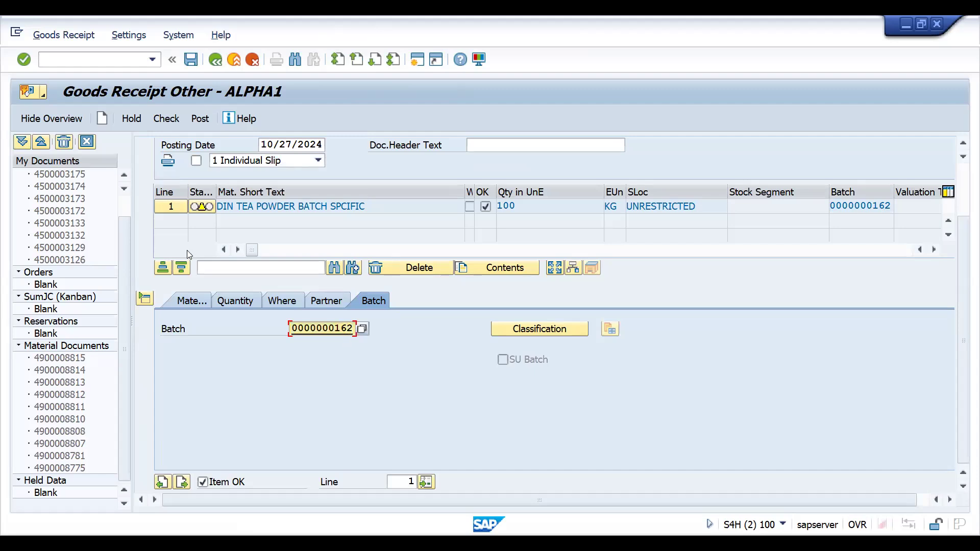
pyautogui.click(166, 120)
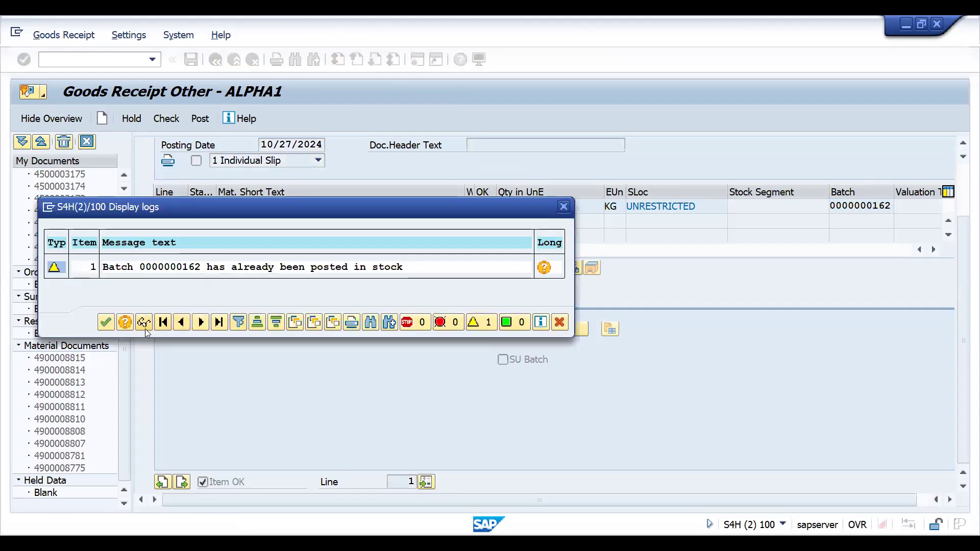
pyautogui.click(105, 322)
pyautogui.click(206, 117)
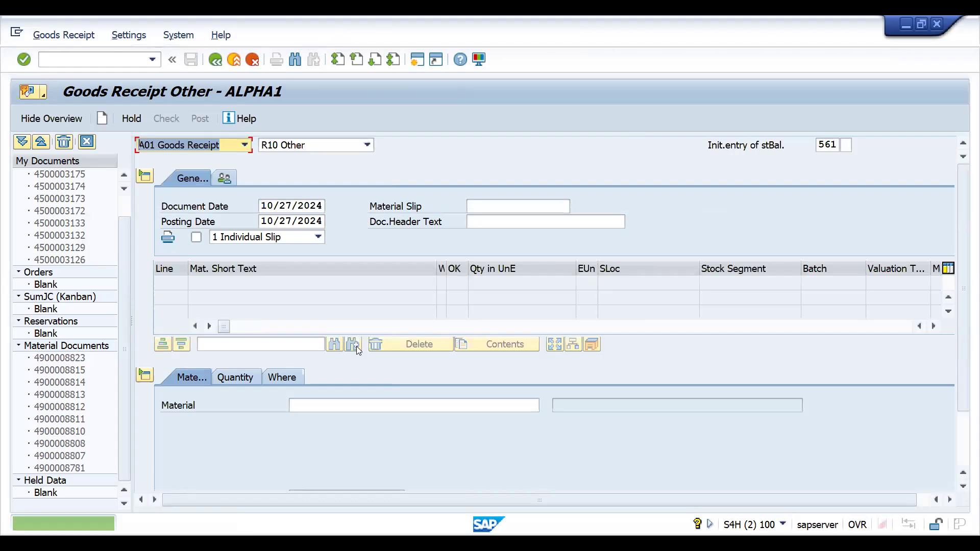
# Enter material 25886 in a new goods receipt item with a quantity of 100 KG
pyautogui.click(299, 406)
pyautogui.write('25886')
pyautogui.press('Return')
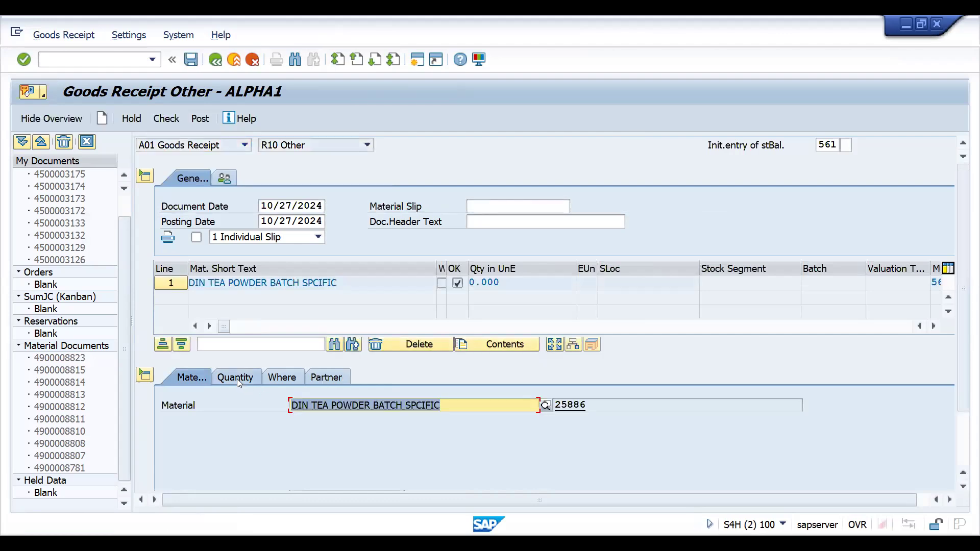
pyautogui.click(237, 378)
pyautogui.write('100')
pyautogui.press('Tab')
pyautogui.write('KG')
pyautogui.press('Return')
# Set the second receipt's item to plant DRP1 and storage location sale
pyautogui.click(290, 378)
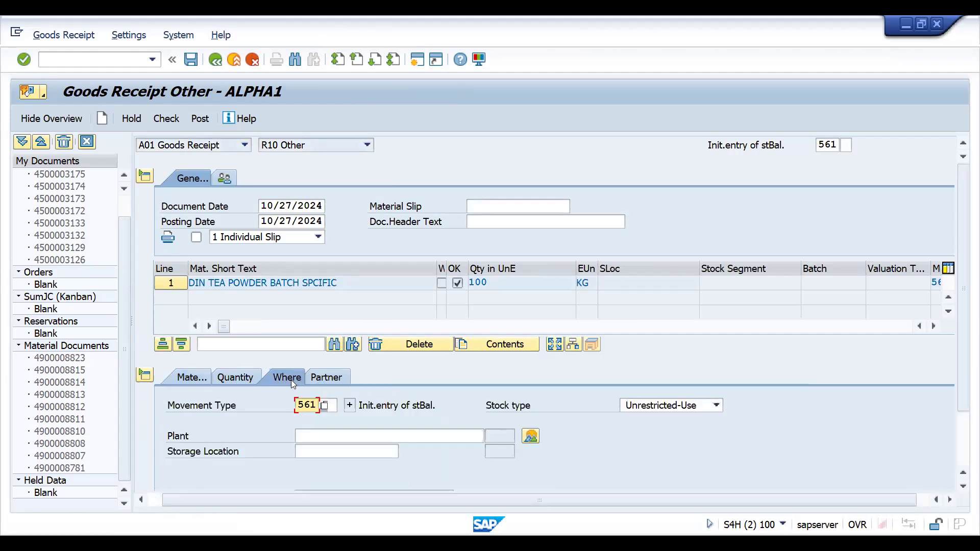
pyautogui.click(345, 437)
pyautogui.write('DRP1')
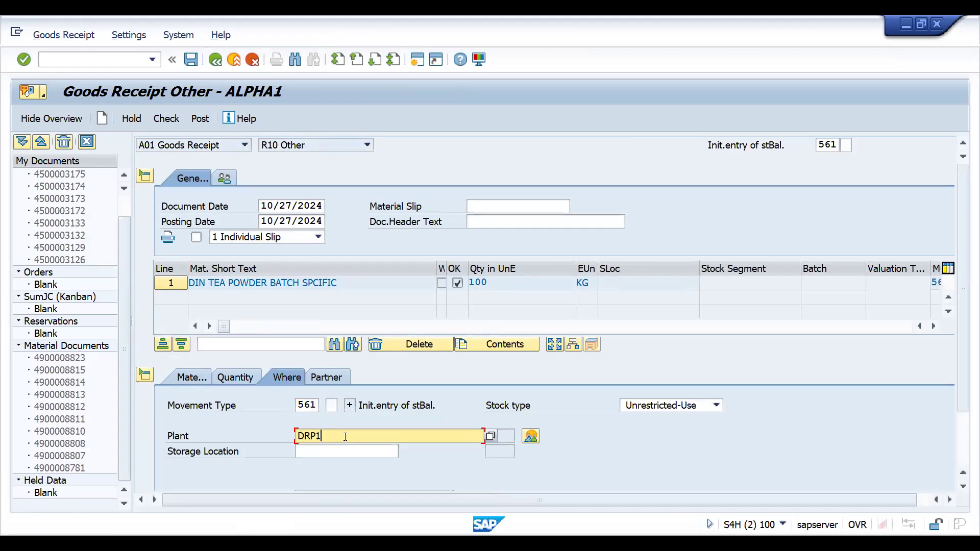
pyautogui.press('Tab')
pyautogui.write('sale')
pyautogui.press('Return')
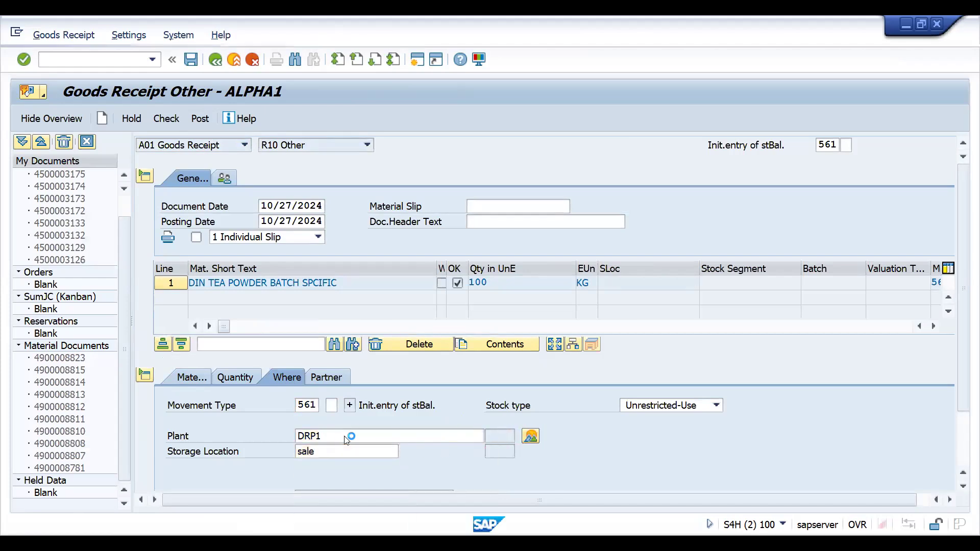
pyautogui.click(336, 378)
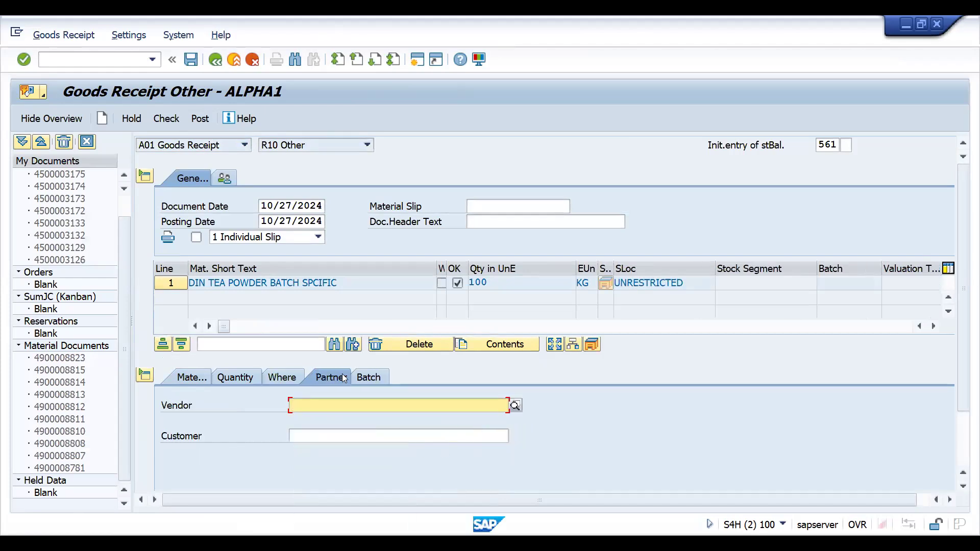
pyautogui.click(373, 378)
pyautogui.click(329, 424)
pyautogui.press('BackSpace')
pyautogui.write('3')
pyautogui.press('Return')
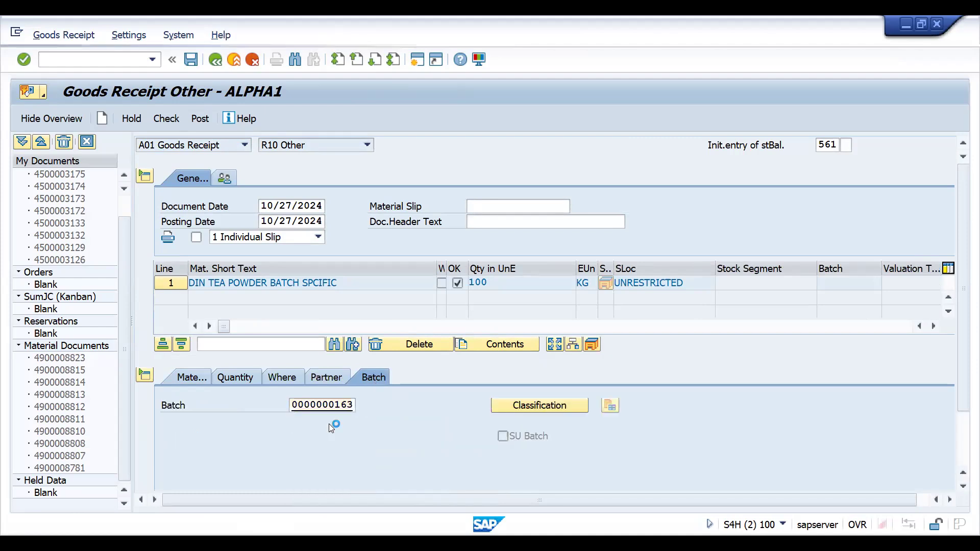
pyautogui.click(165, 118)
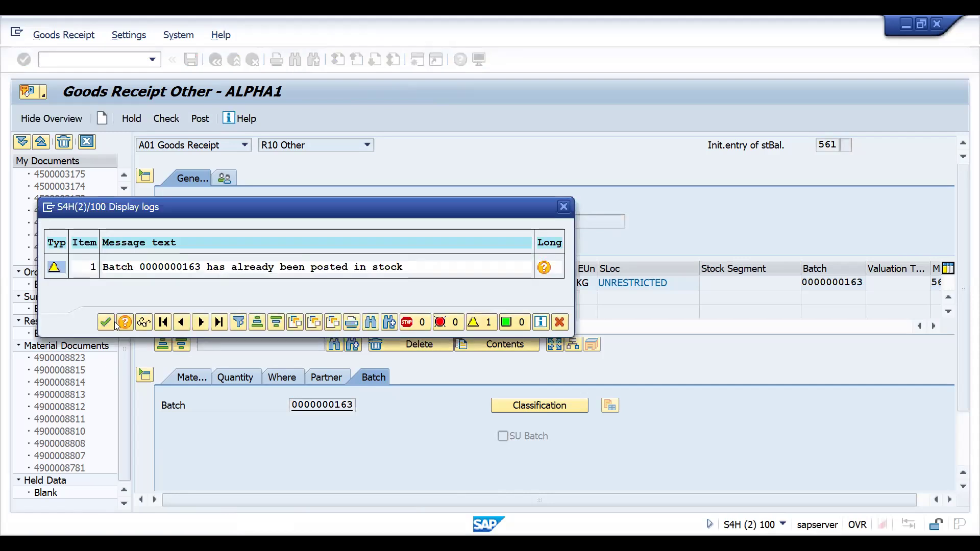
pyautogui.click(105, 322)
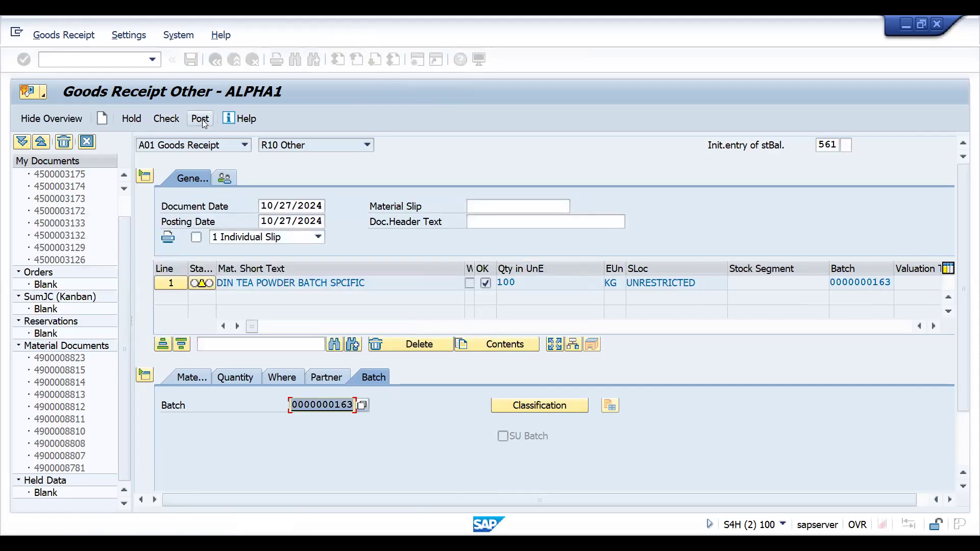
# Start a third goods receipt item for material 25886 and set its quantity to 100 KG
pyautogui.click(319, 405)
pyautogui.write('25886')
pyautogui.press('Return')
pyautogui.press('Return')
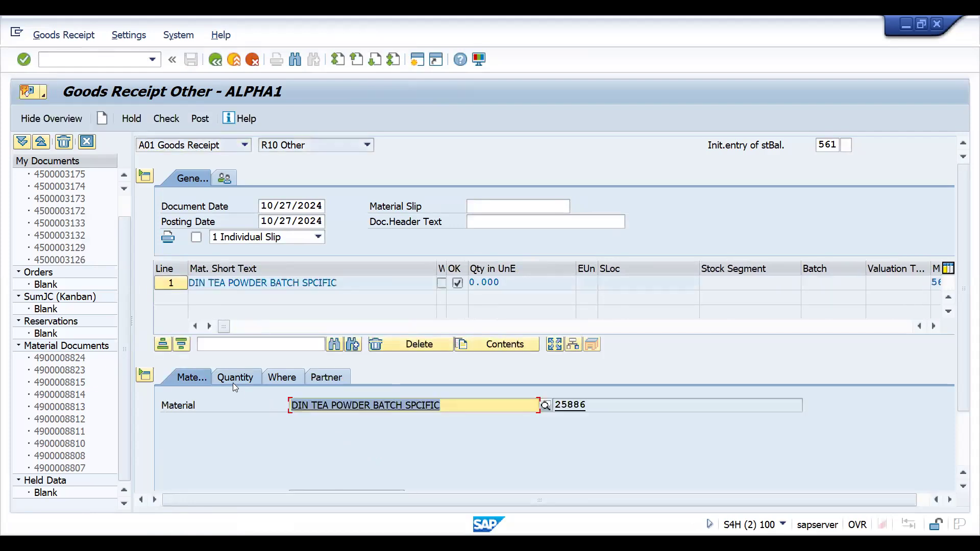
pyautogui.click(233, 383)
pyautogui.click(323, 408)
pyautogui.press('Tab')
pyautogui.press('Down')
pyautogui.press('Return')
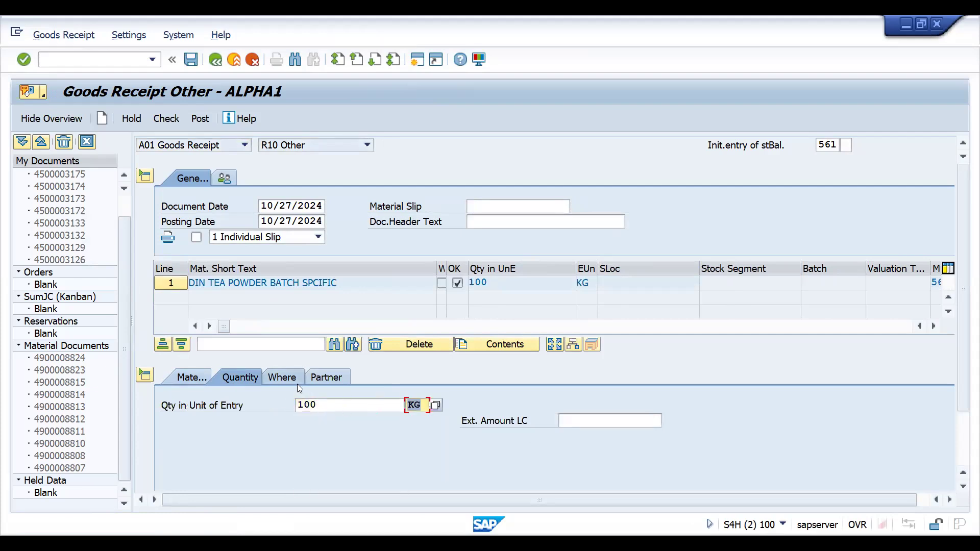
# Set the third receipt's item to plant DRP1 and storage location SALE
pyautogui.click(285, 379)
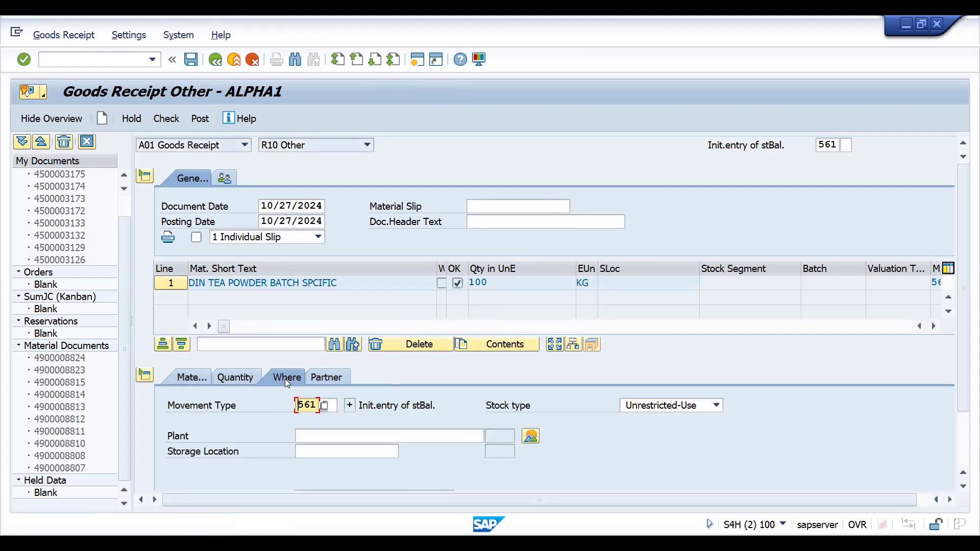
pyautogui.click(361, 437)
pyautogui.click(363, 448)
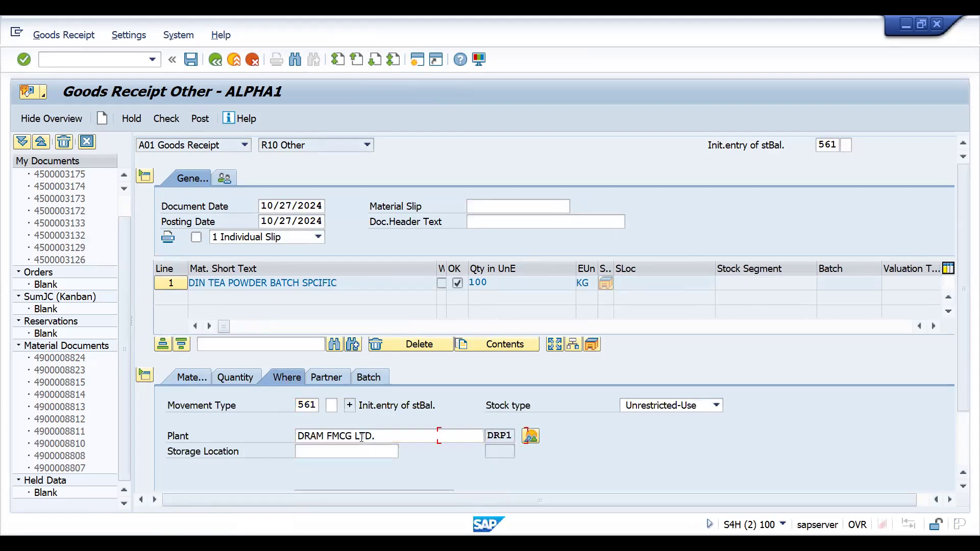
pyautogui.press('Tab')
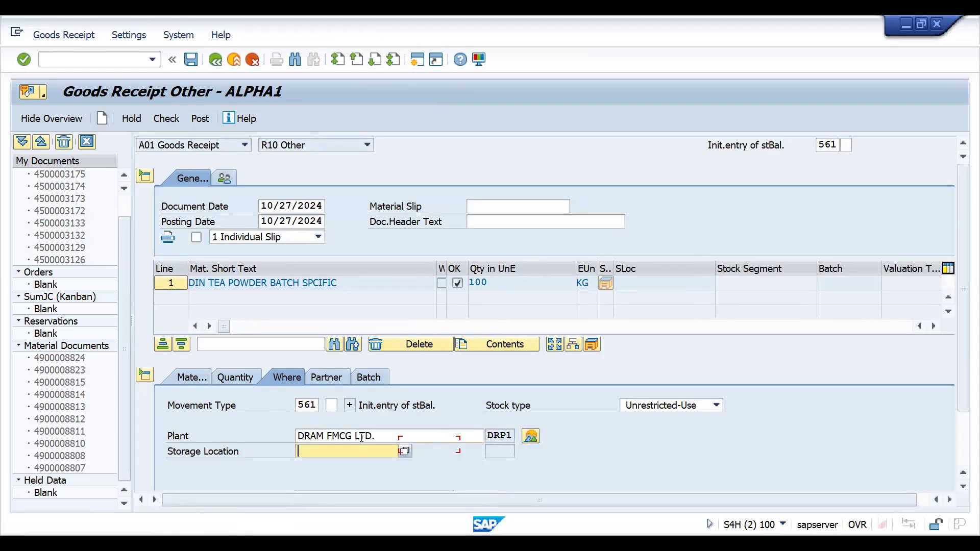
pyautogui.press('F4')
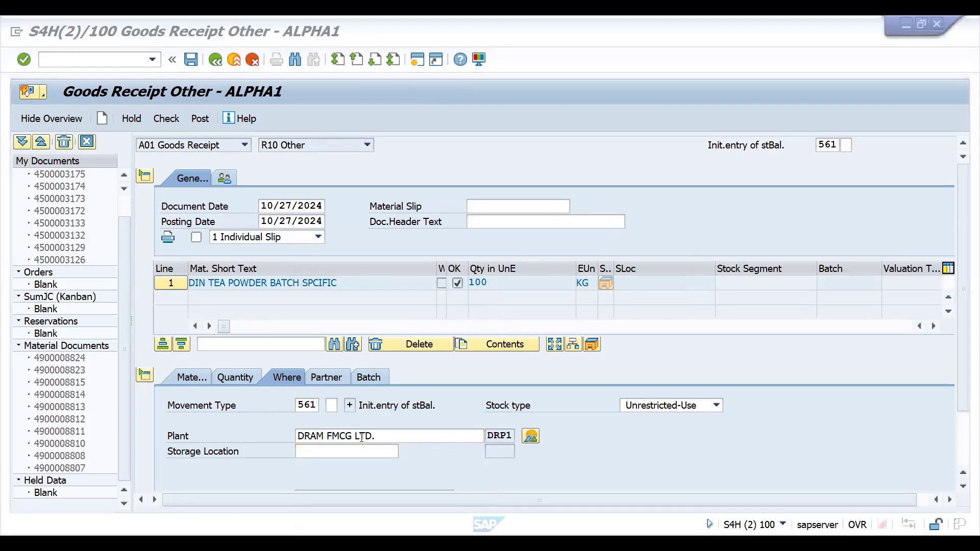
pyautogui.click(333, 453)
pyautogui.press('Down')
pyautogui.press('Return')
pyautogui.press('Return')
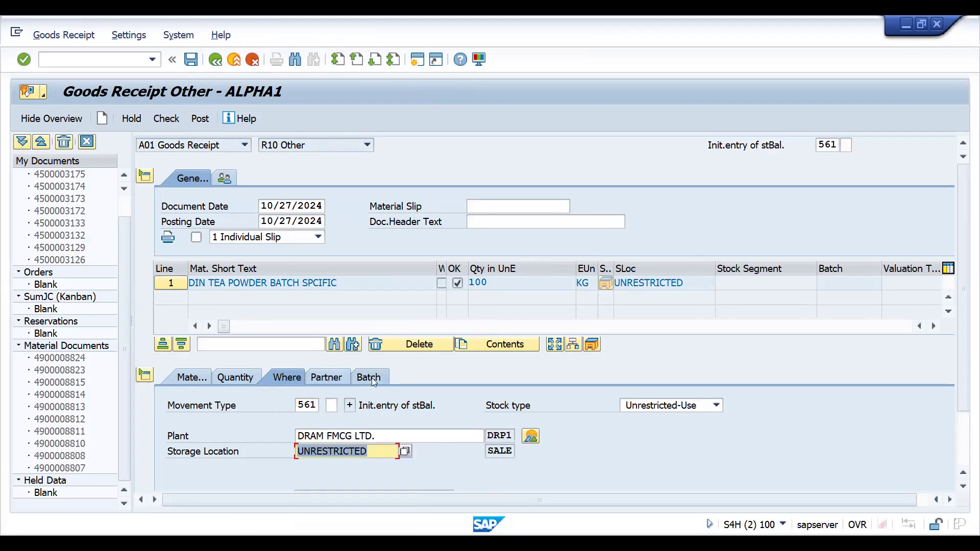
pyautogui.click(369, 378)
pyautogui.click(322, 406)
pyautogui.press('Down')
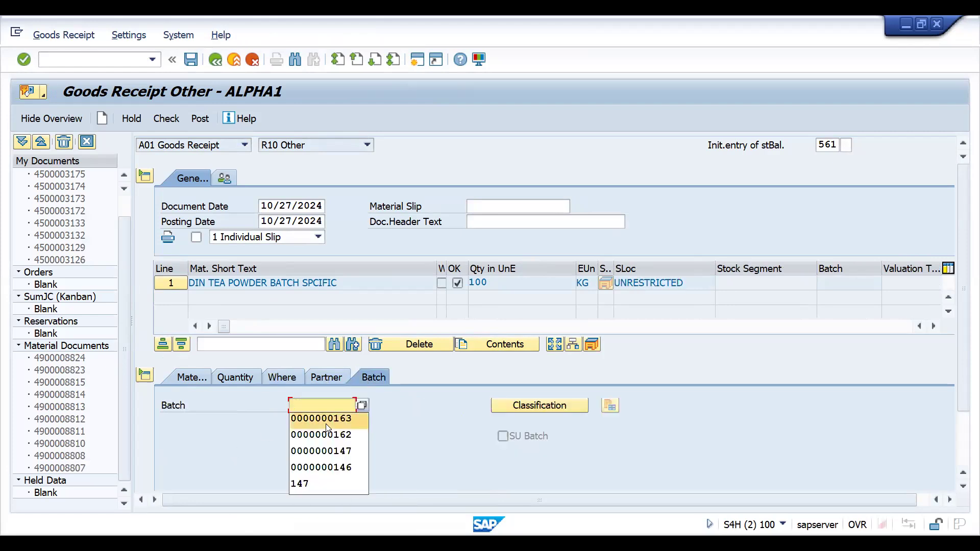
pyautogui.press('Return')
pyautogui.press('Return')
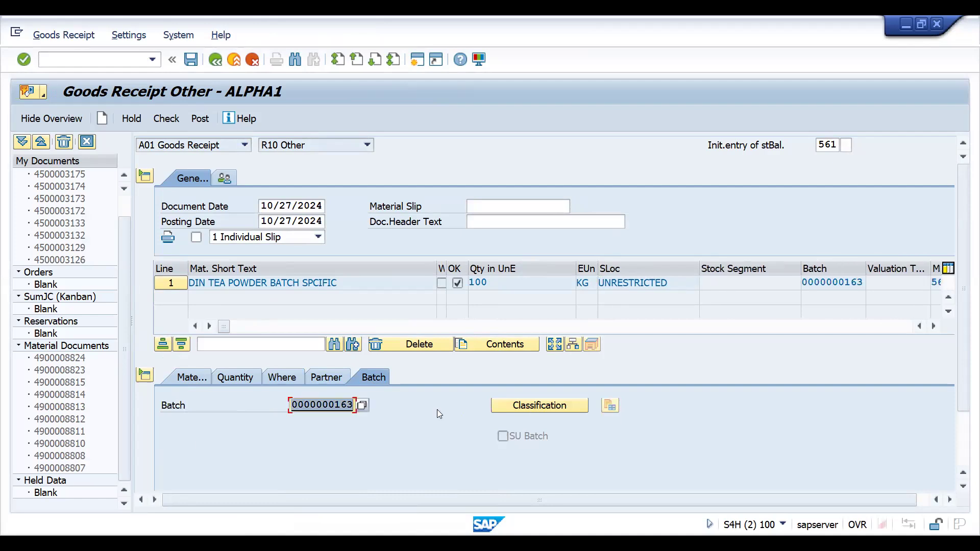
pyautogui.click(350, 405)
pyautogui.press('BackSpace')
pyautogui.write('4')
pyautogui.press('Return')
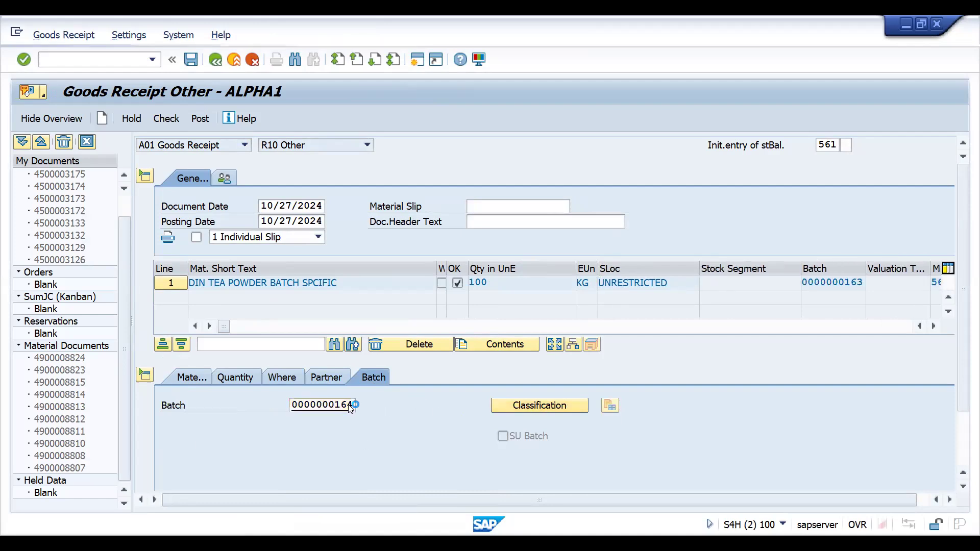
pyautogui.click(166, 119)
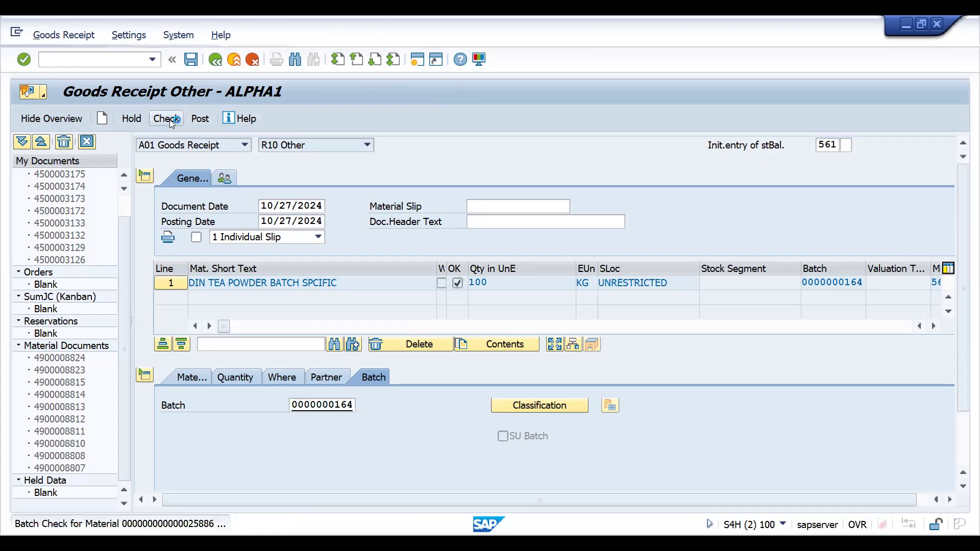
pyautogui.press('Return')
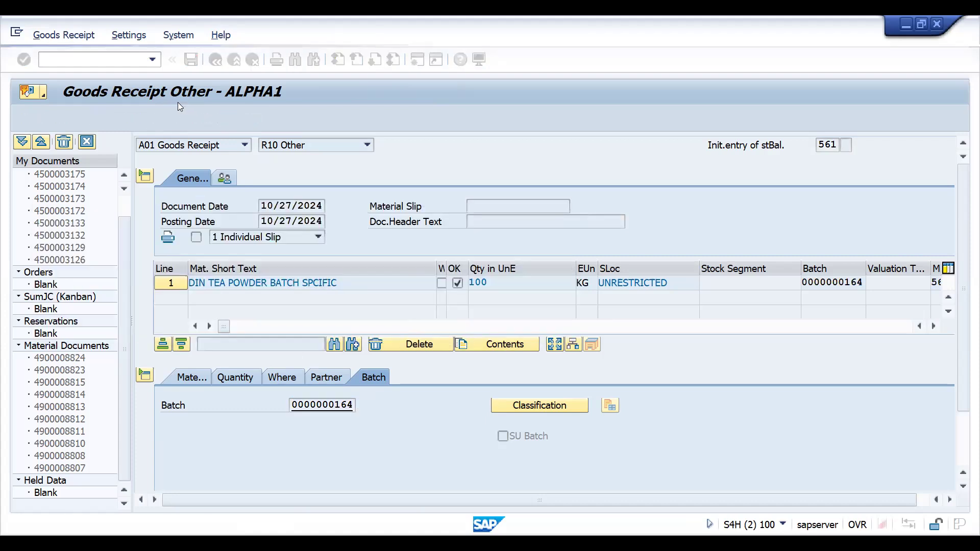
pyautogui.click(201, 121)
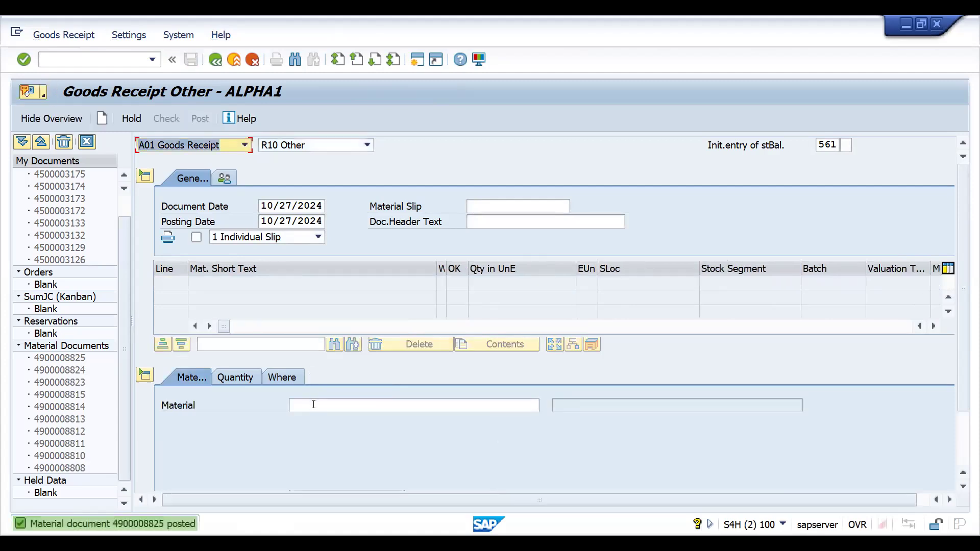
# Start a fourth goods receipt item for material 25886 and set its quantity to 100 KG
pyautogui.click(313, 404)
pyautogui.write('15806')
pyautogui.press('Return')
pyautogui.click(240, 377)
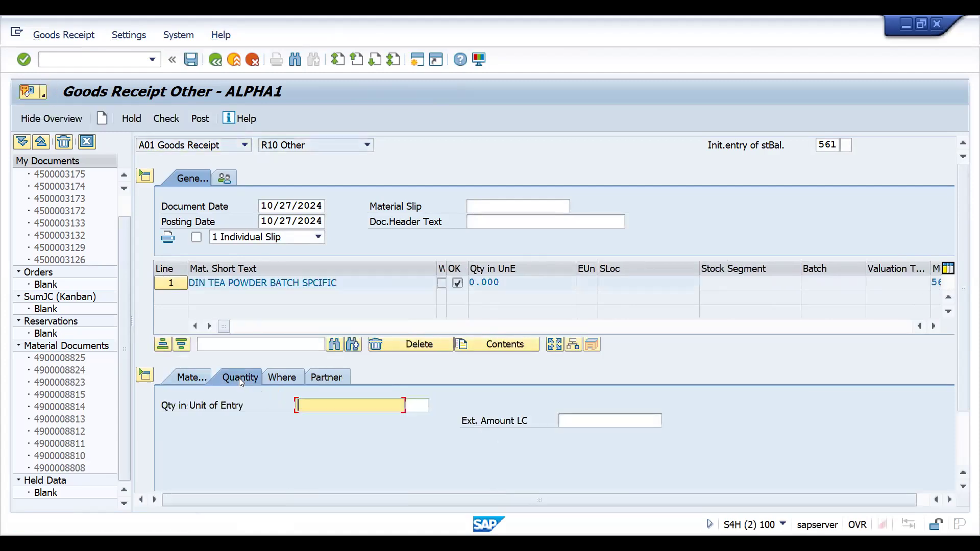
pyautogui.click(383, 418)
pyautogui.press('Return')
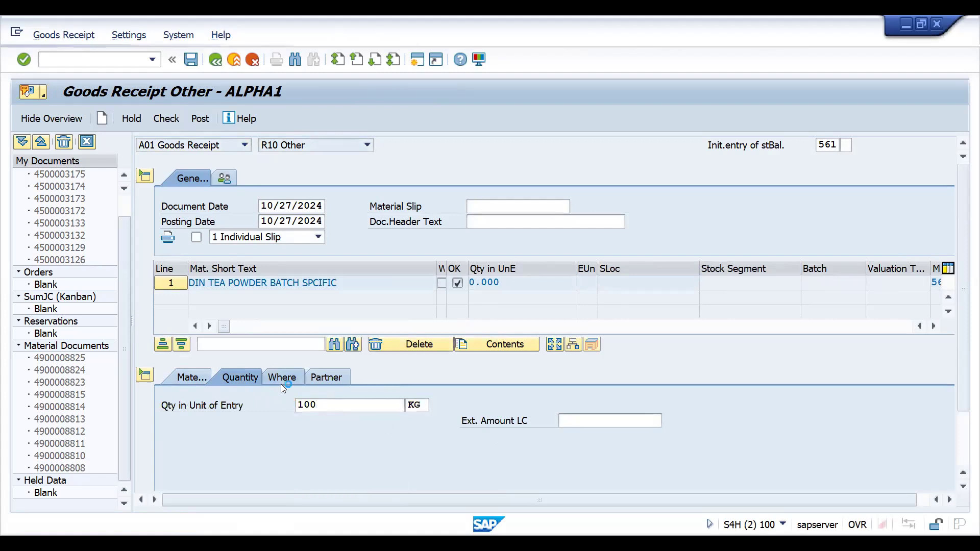
# Enter plant DRP1 and storage location sale for the fourth receipt's item
pyautogui.click(278, 381)
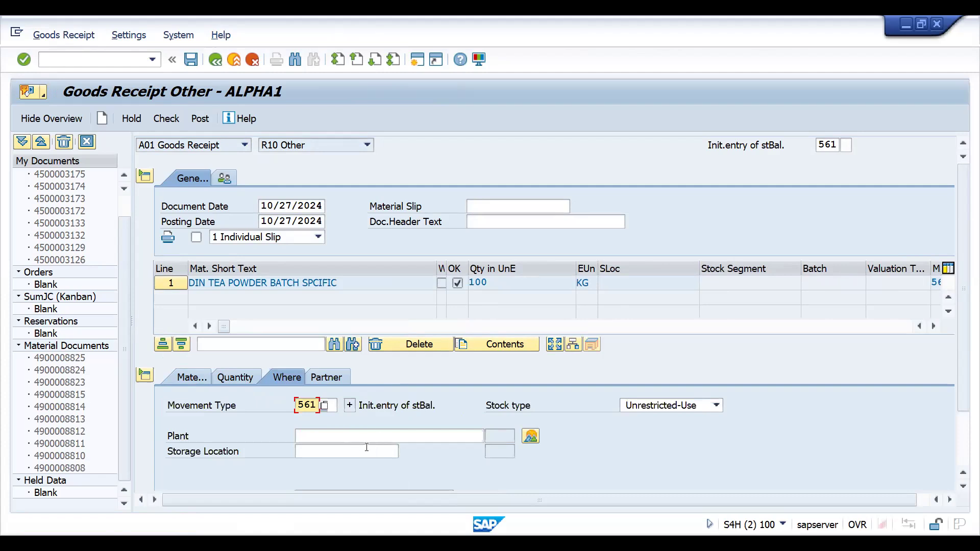
pyautogui.click(363, 437)
pyautogui.click(363, 449)
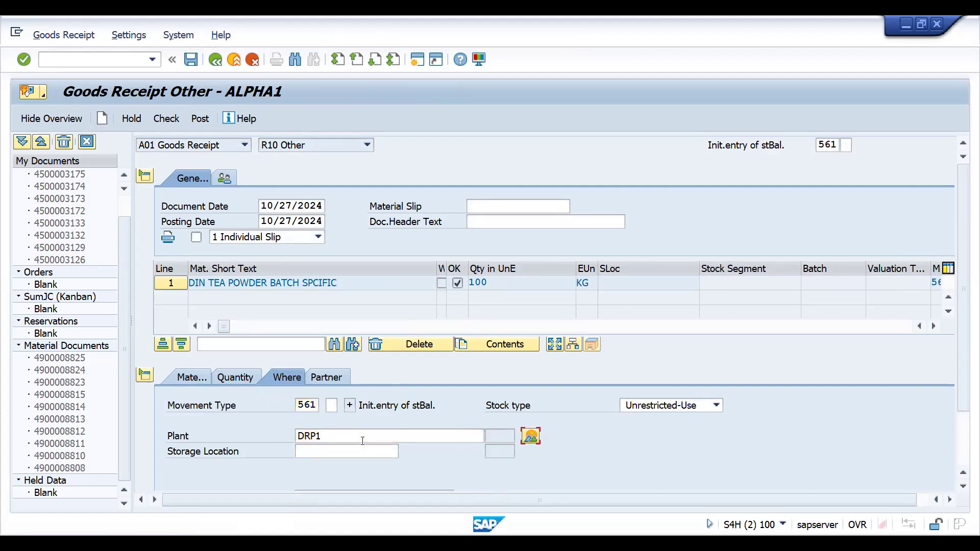
pyautogui.click(362, 452)
pyautogui.click(316, 464)
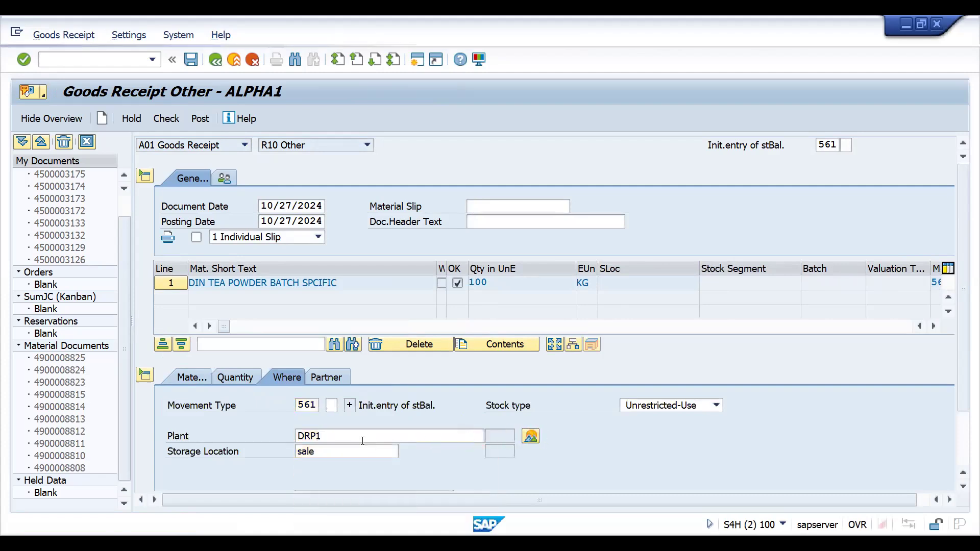
# Leave the batch field empty, check the fourth goods receipt to generate a new batch, and acknowledge the check logs
pyautogui.press('Return')
pyautogui.click(369, 375)
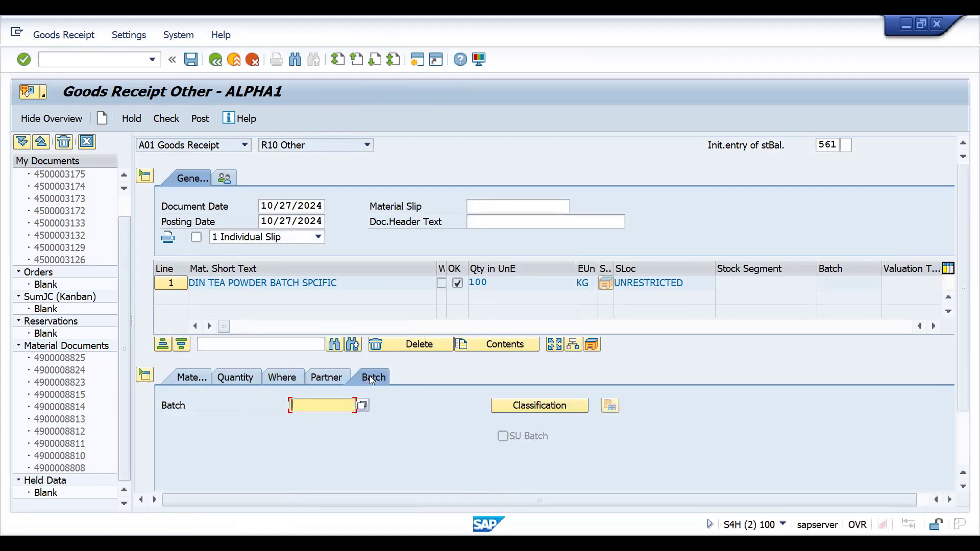
pyautogui.click(166, 119)
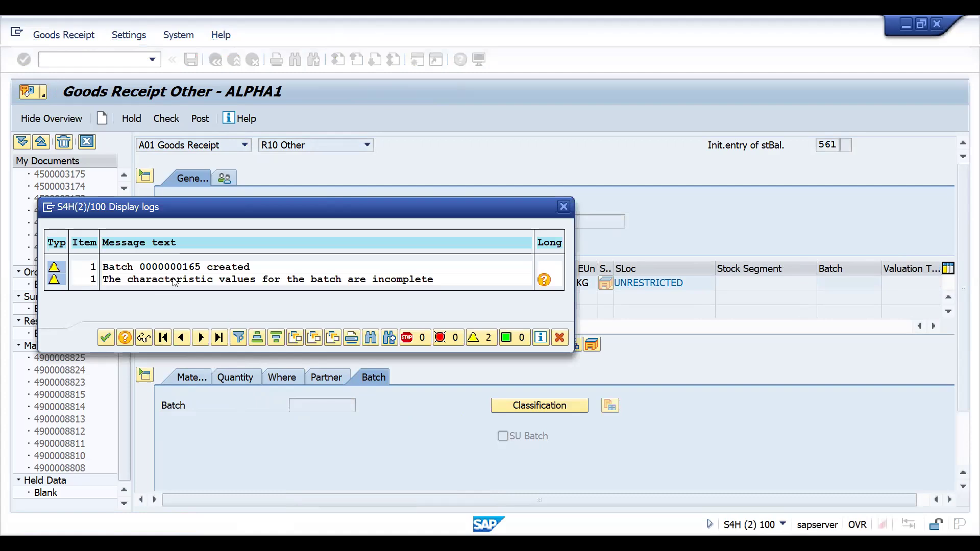
pyautogui.doubleClick(170, 267)
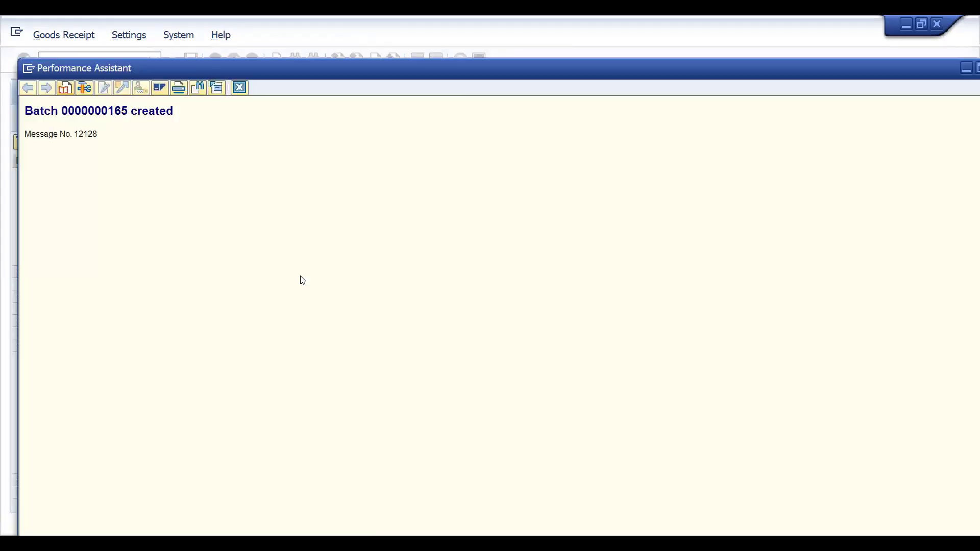
pyautogui.click(239, 89)
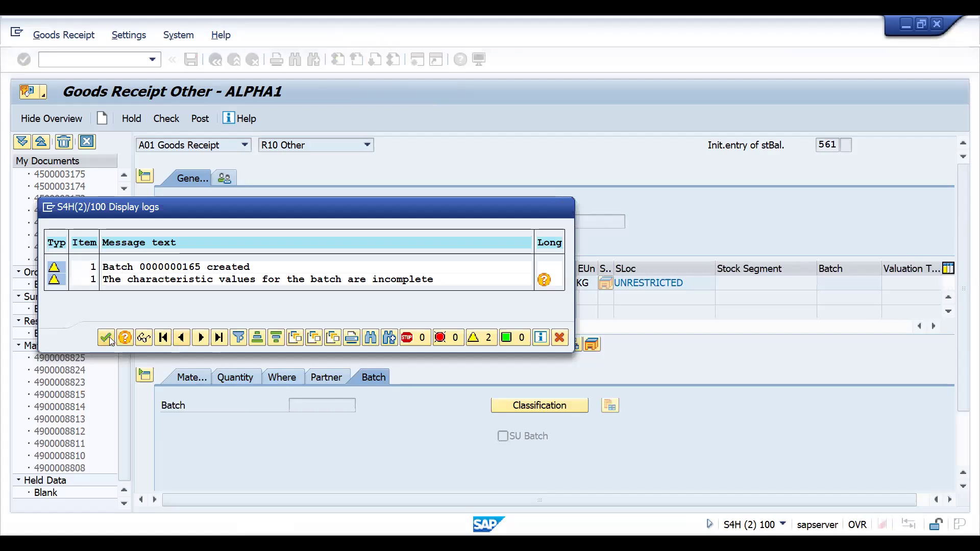
pyautogui.click(107, 336)
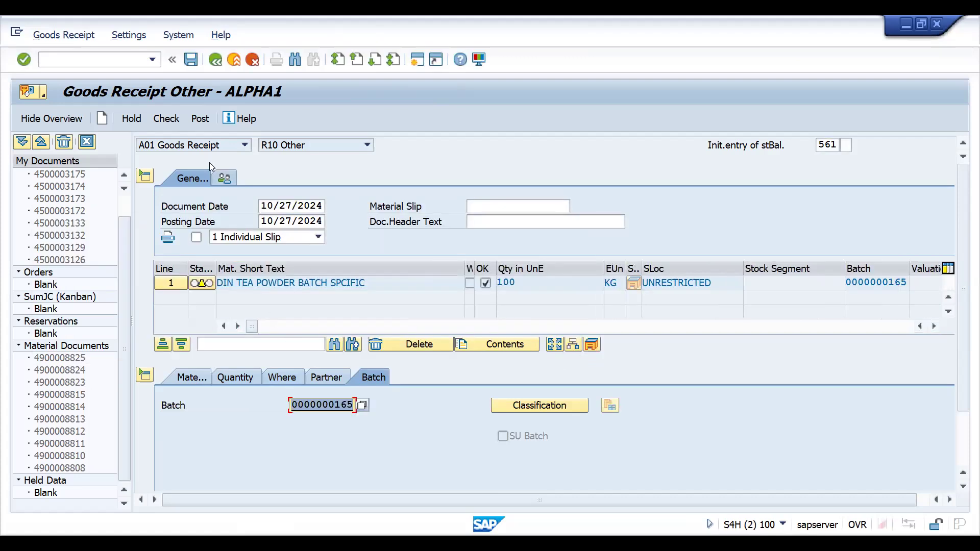
pyautogui.click(159, 116)
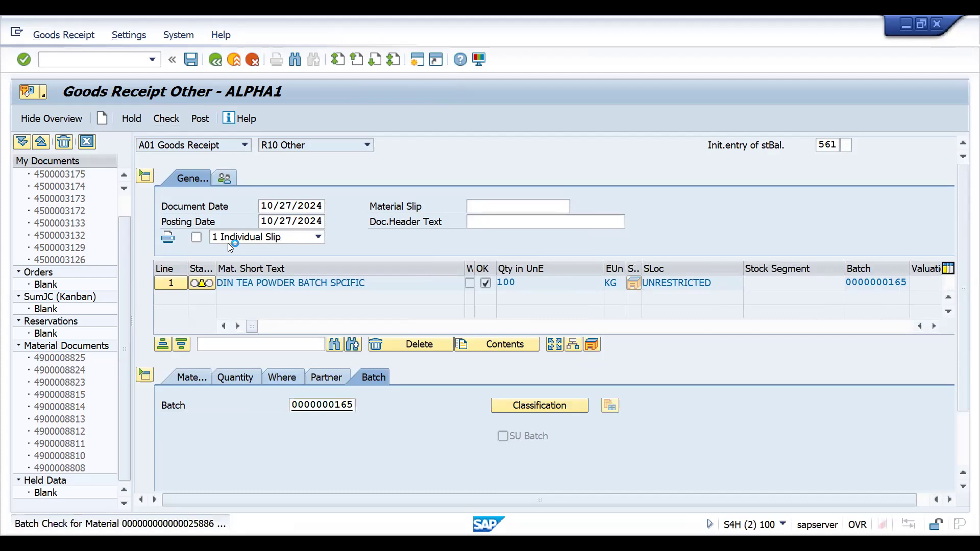
pyautogui.click(107, 323)
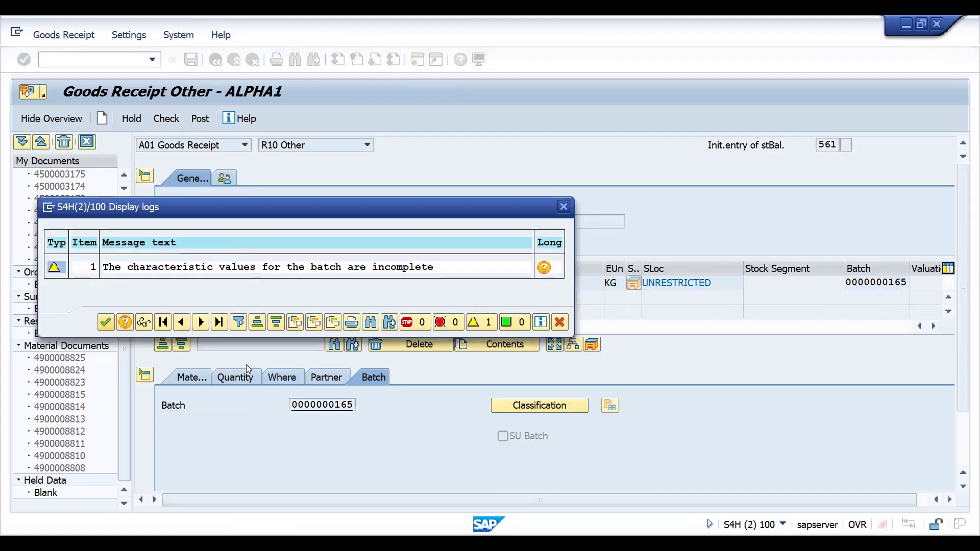
pyautogui.click(528, 415)
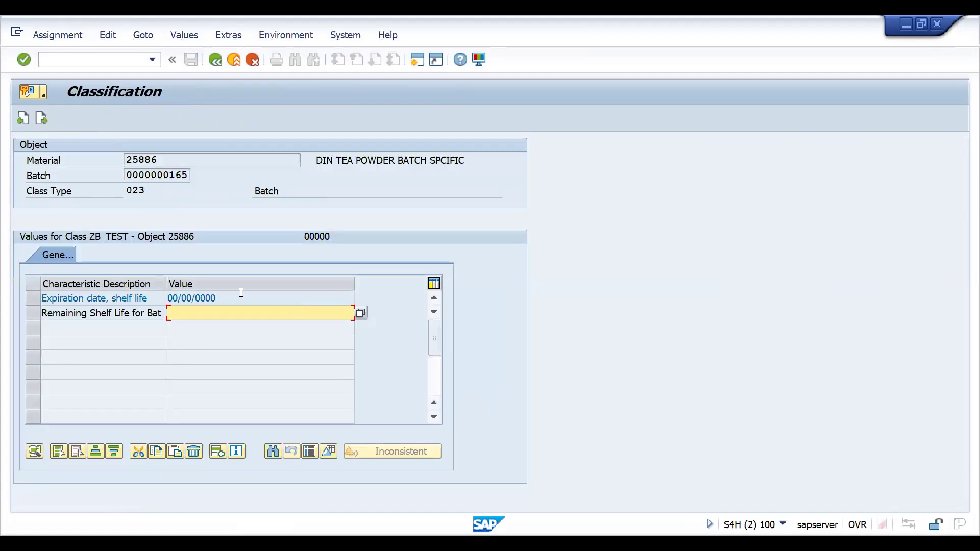
pyautogui.write('2')
pyautogui.press('Return')
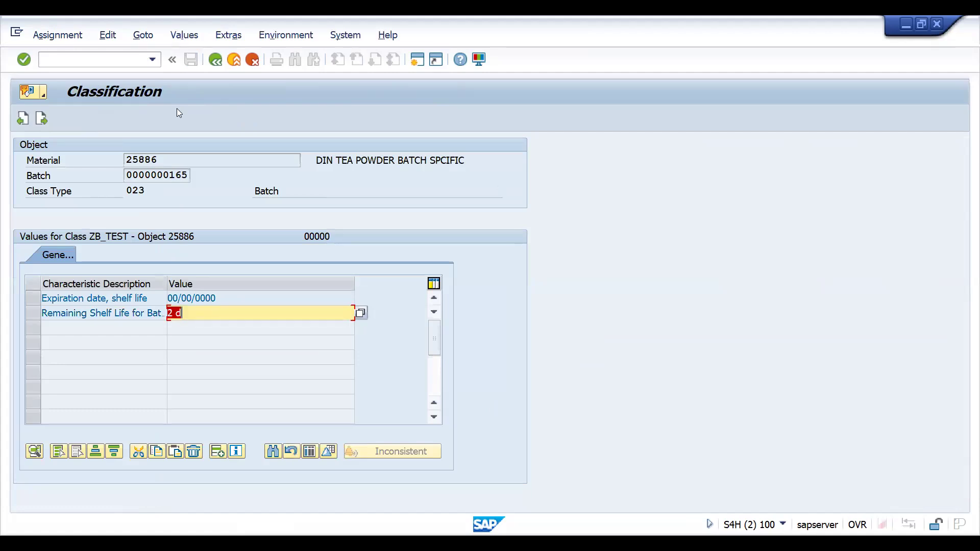
pyautogui.click(222, 58)
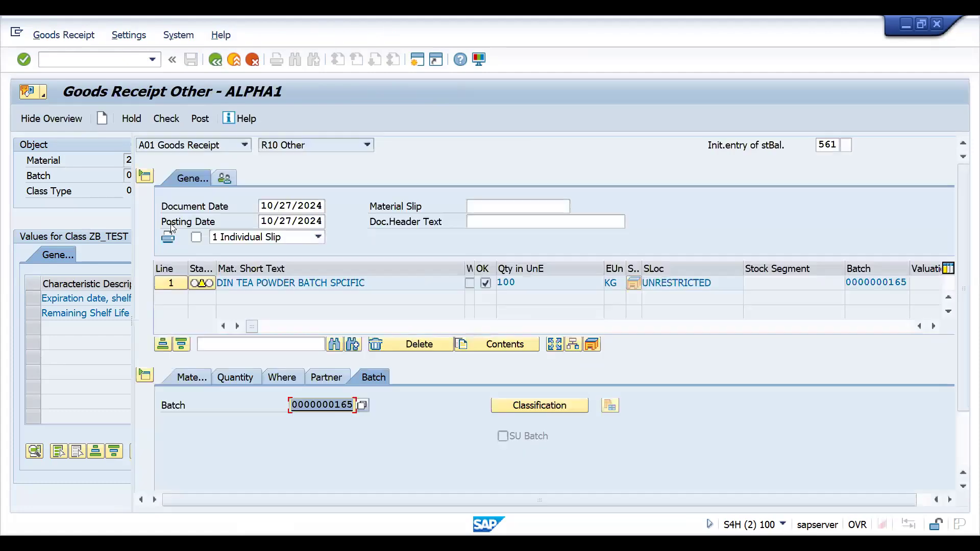
pyautogui.click(159, 118)
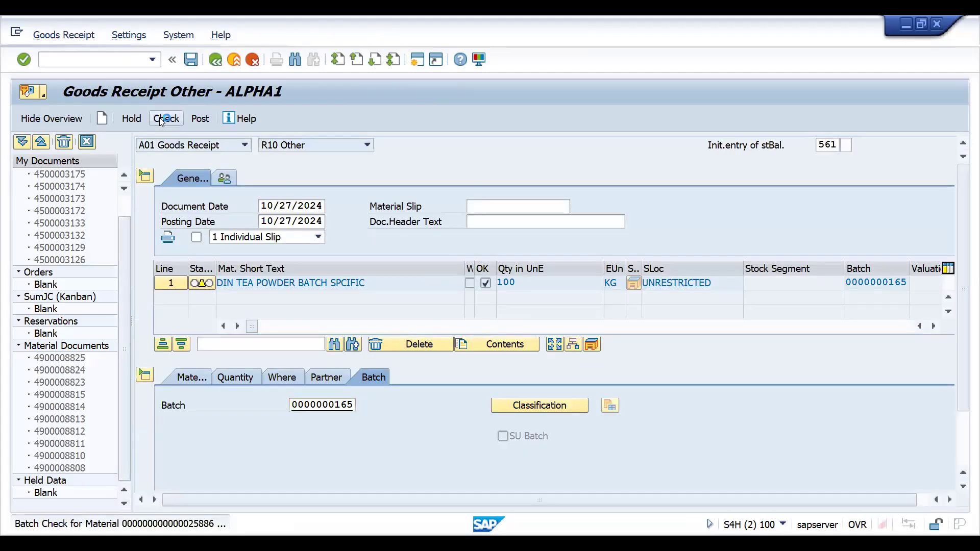
pyautogui.click(199, 120)
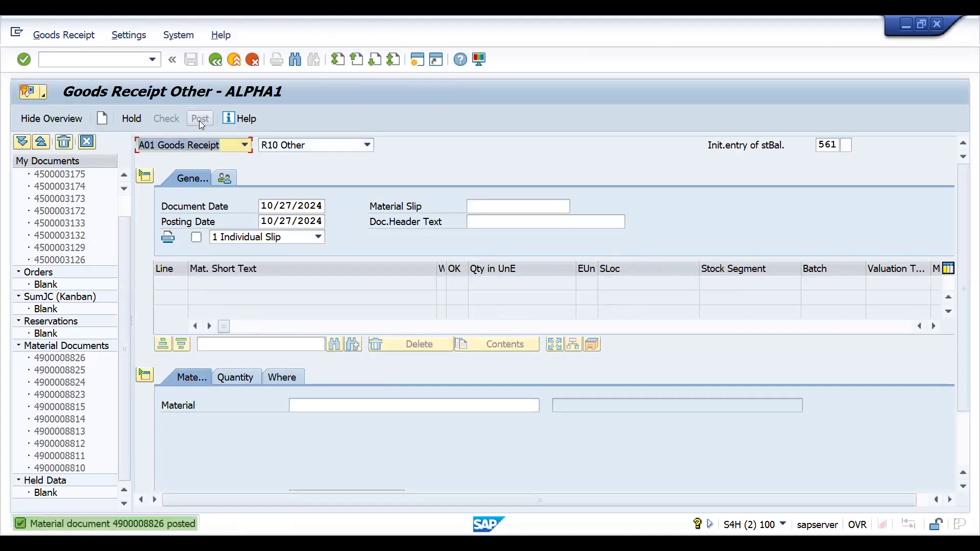
# Display the MMBE stock overview for material 25886 in plant DRP1, storage location SALE
pyautogui.click(71, 58)
pyautogui.write('/nmmbe')
pyautogui.press('Return')
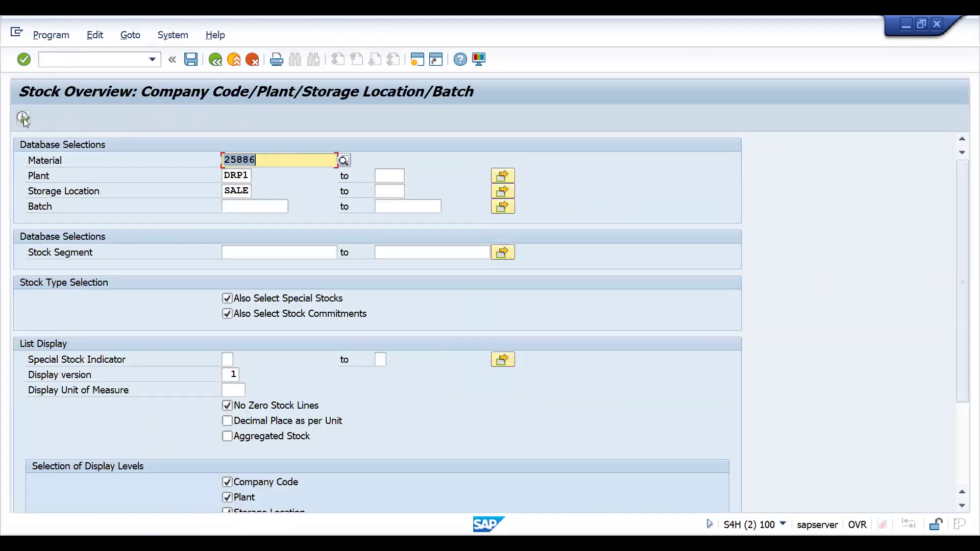
pyautogui.press('F8')
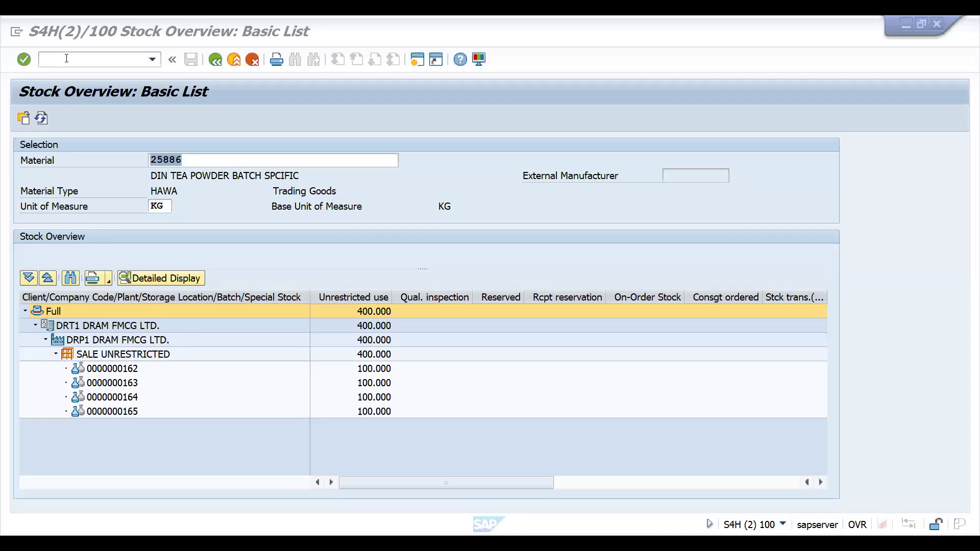
# Start a standard order of type DOR1 in transaction VA01 and enter the sold-to party from the earlier entries
pyautogui.click(67, 58)
pyautogui.write('/NVA0')
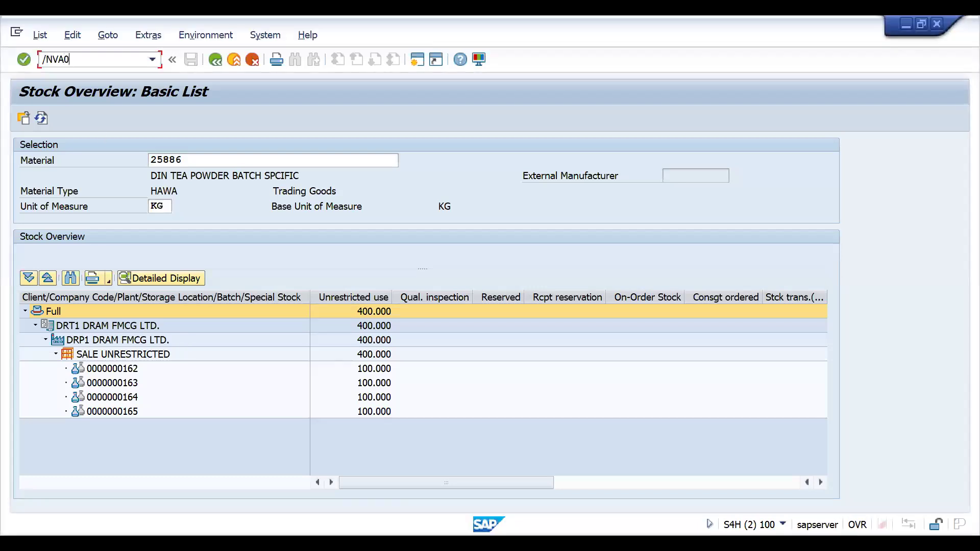
pyautogui.press('Return')
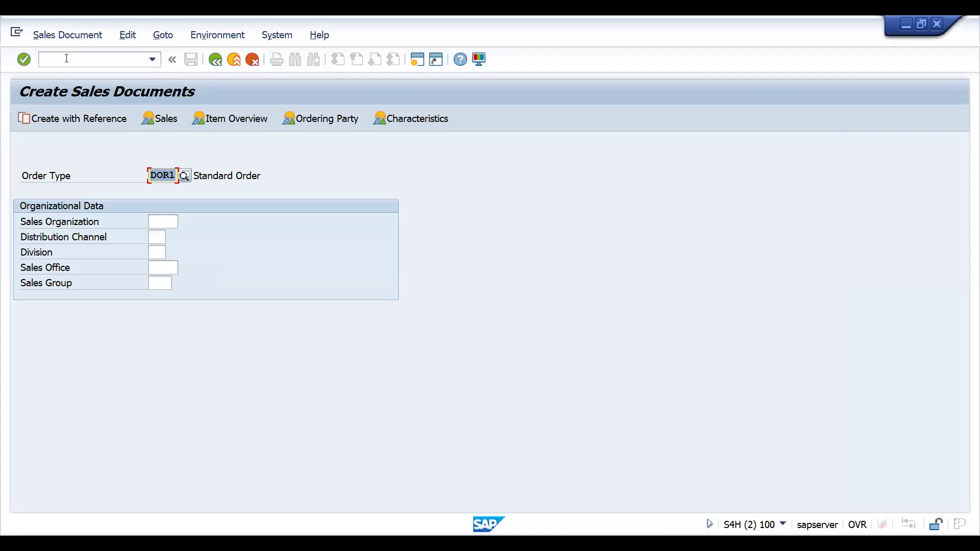
pyautogui.press('Return')
pyautogui.press('space')
pyautogui.press('Down')
pyautogui.press('Return')
# Accept the preselected ship-to party and set the customer reference to BATCHTESTKING
pyautogui.press('Return')
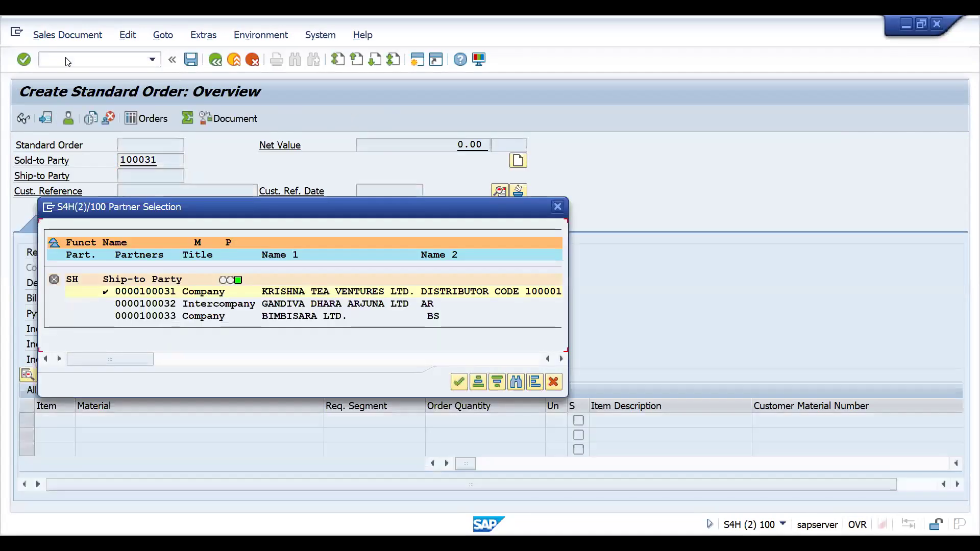
pyautogui.press('Return')
pyautogui.press('space')
pyautogui.press('Down')
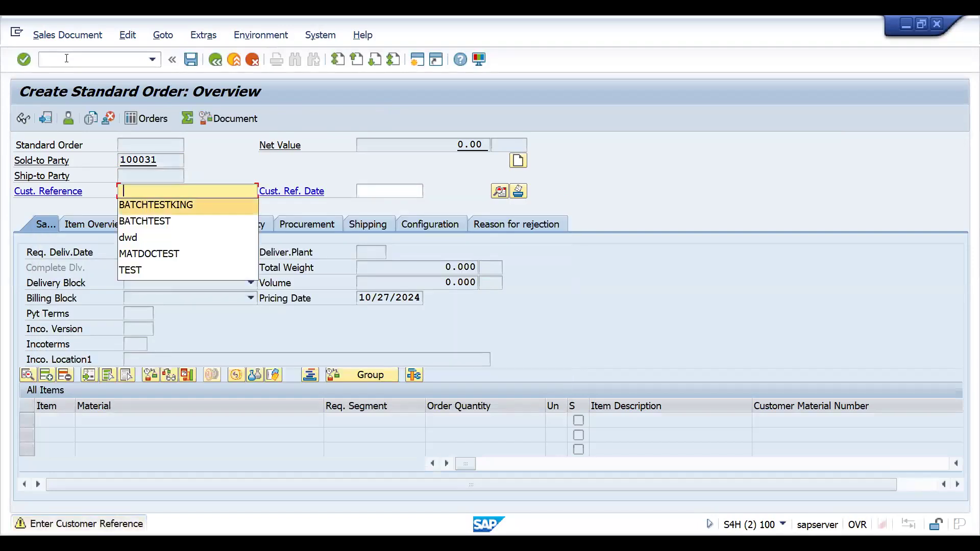
# Add material 25886 to the sales order with an order quantity of 10 KG
pyautogui.press('Return')
pyautogui.press('Return')
pyautogui.press('space')
pyautogui.press('Down')
pyautogui.press('Return')
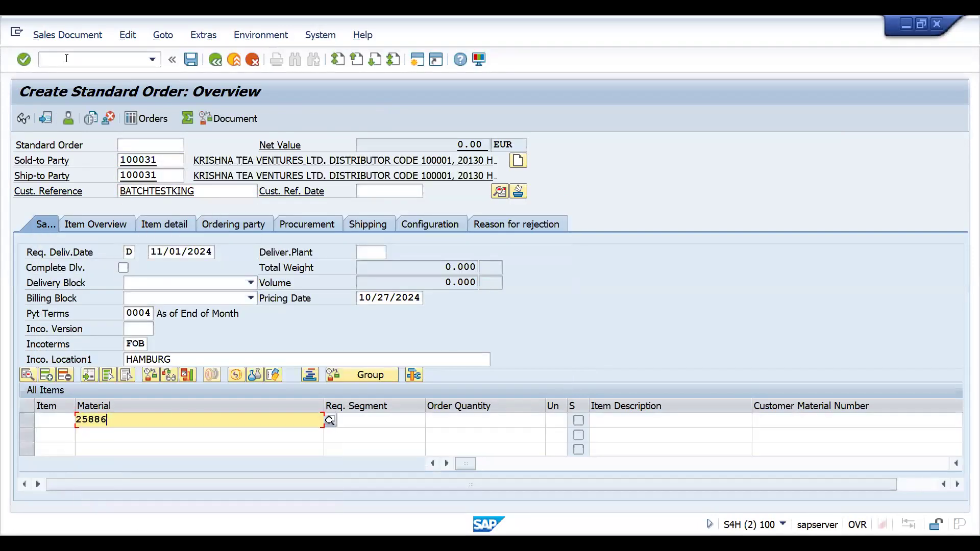
pyautogui.press('Tab')
pyautogui.press('Tab')
pyautogui.write('10')
pyautogui.press('Return')
# Save the sales order by delivering it and create its outbound delivery with selection date 10/31/2024
pyautogui.click(56, 32)
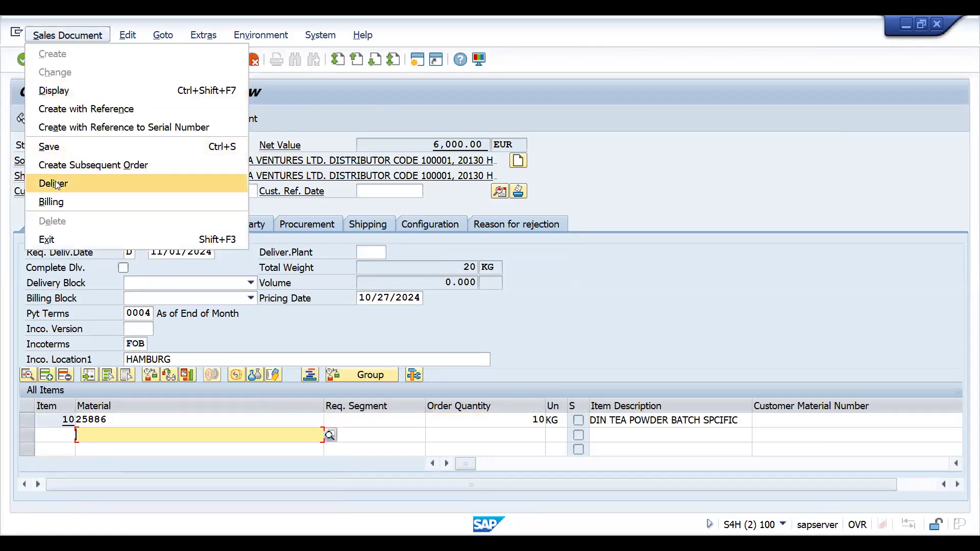
pyautogui.click(55, 184)
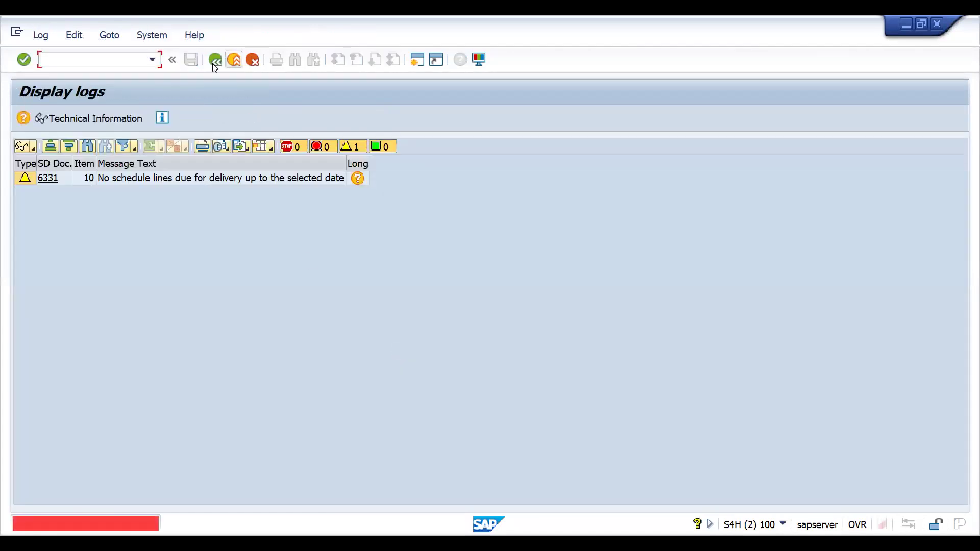
pyautogui.click(215, 60)
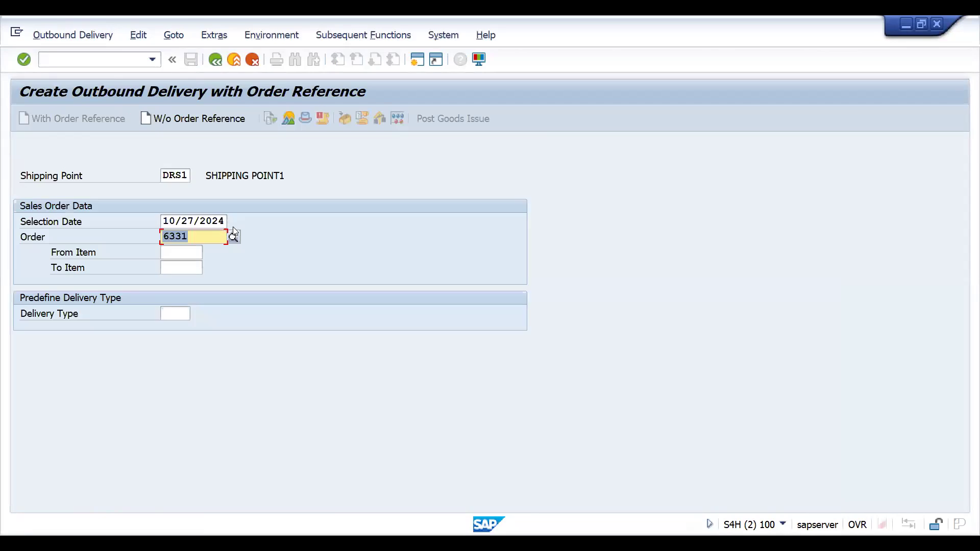
pyautogui.click(233, 222)
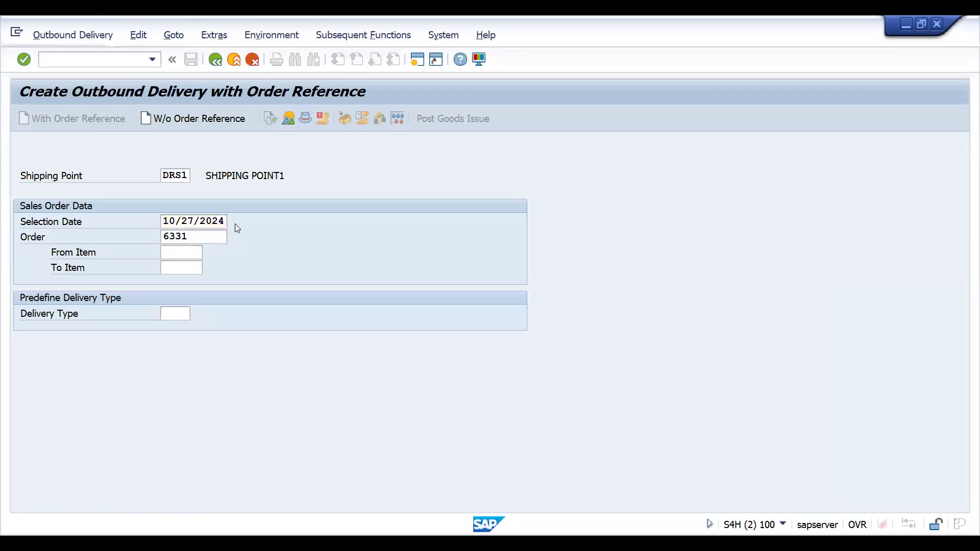
pyautogui.doubleClick(228, 353)
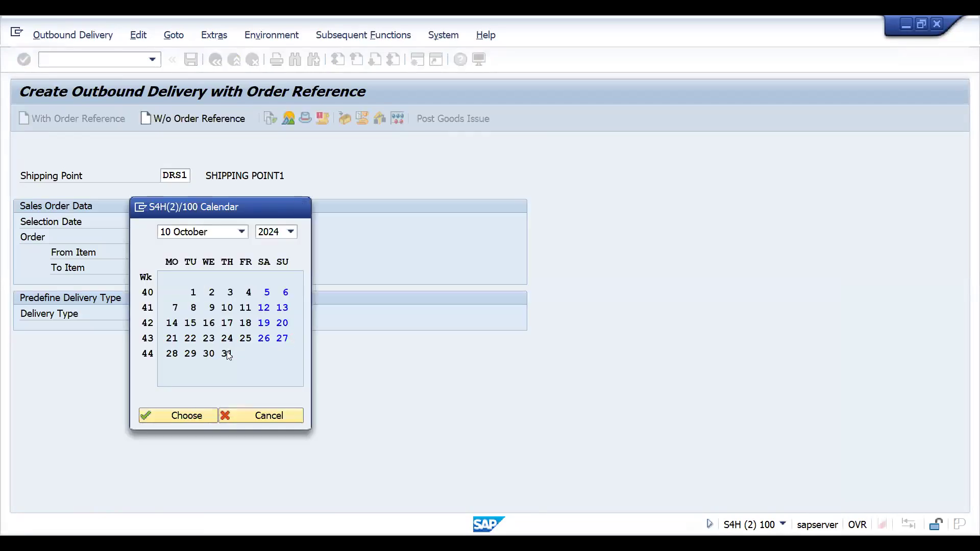
pyautogui.press('Return')
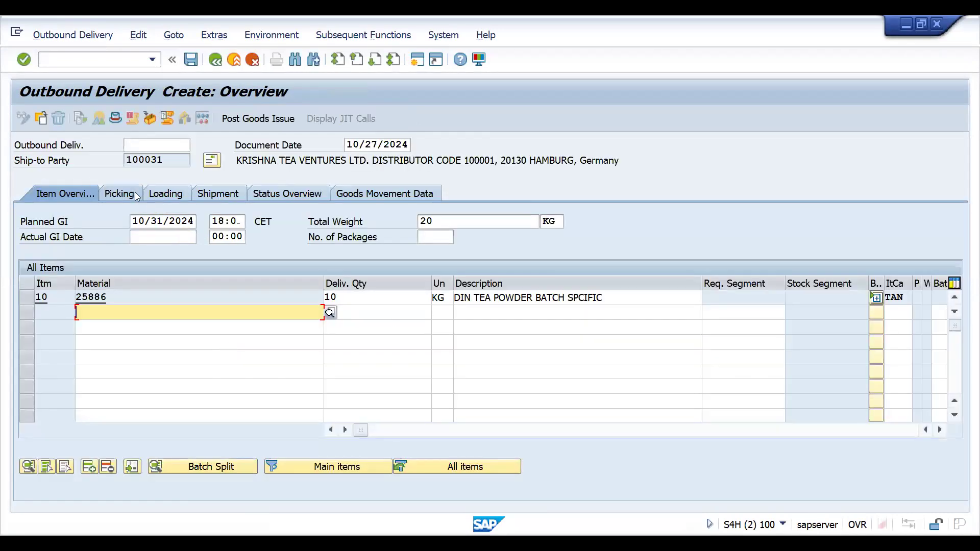
# Expand the batch split of delivery item 10, set its batch line's picked quantity to 10 KG, and post the goods issue
pyautogui.click(135, 195)
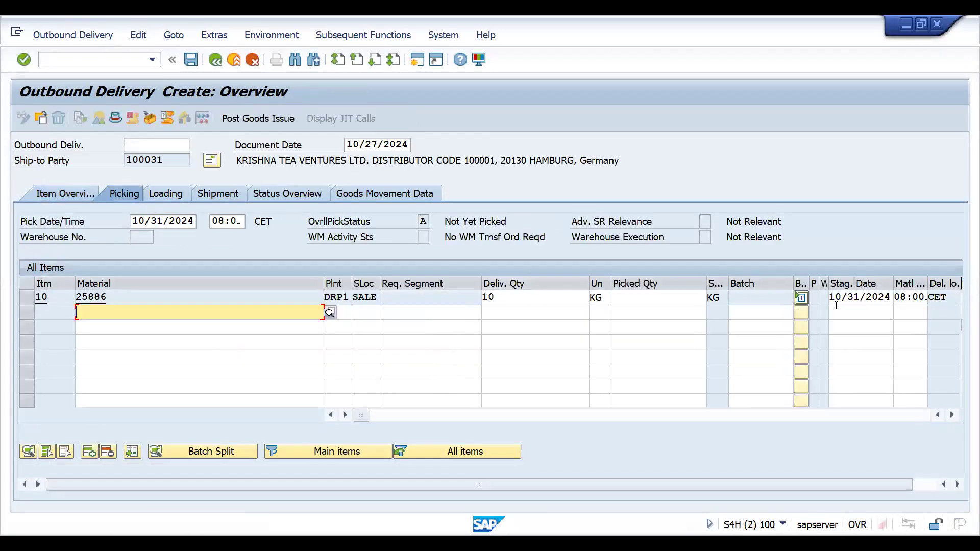
pyautogui.click(802, 302)
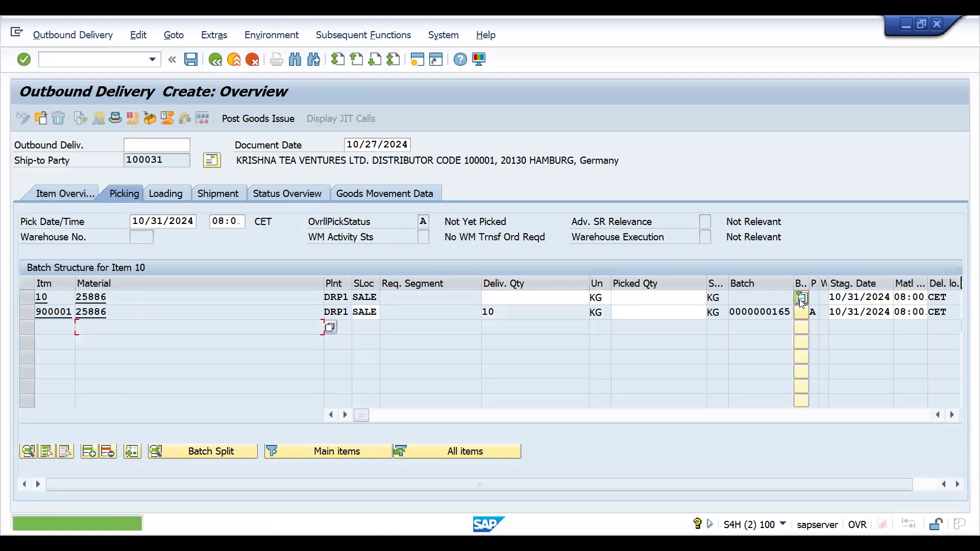
pyautogui.click(651, 313)
pyautogui.write('10')
pyautogui.press('Return')
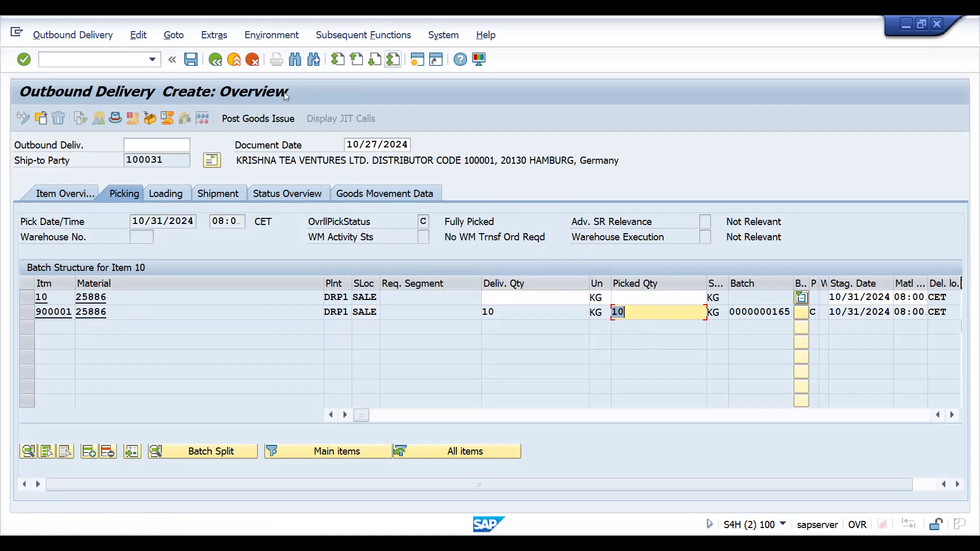
pyautogui.click(248, 117)
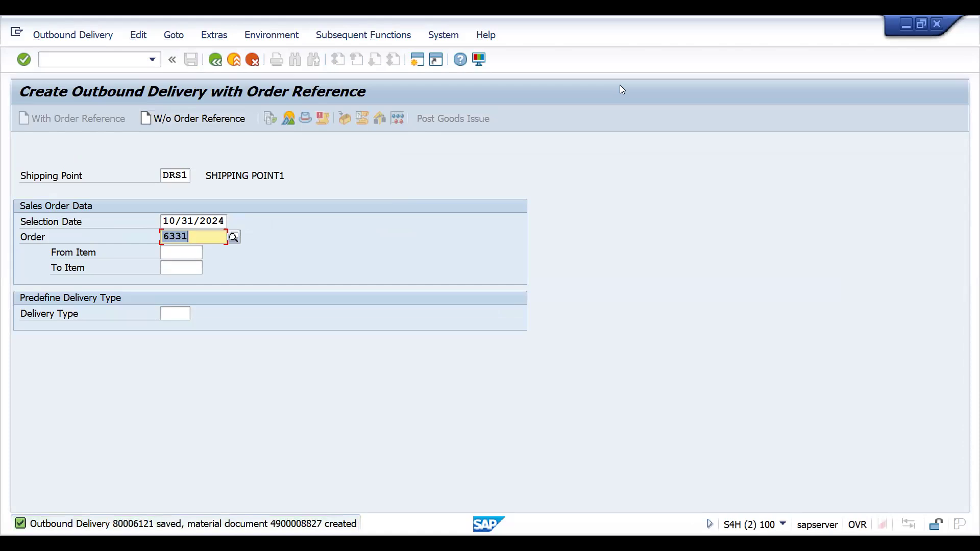
pyautogui.press('Return')
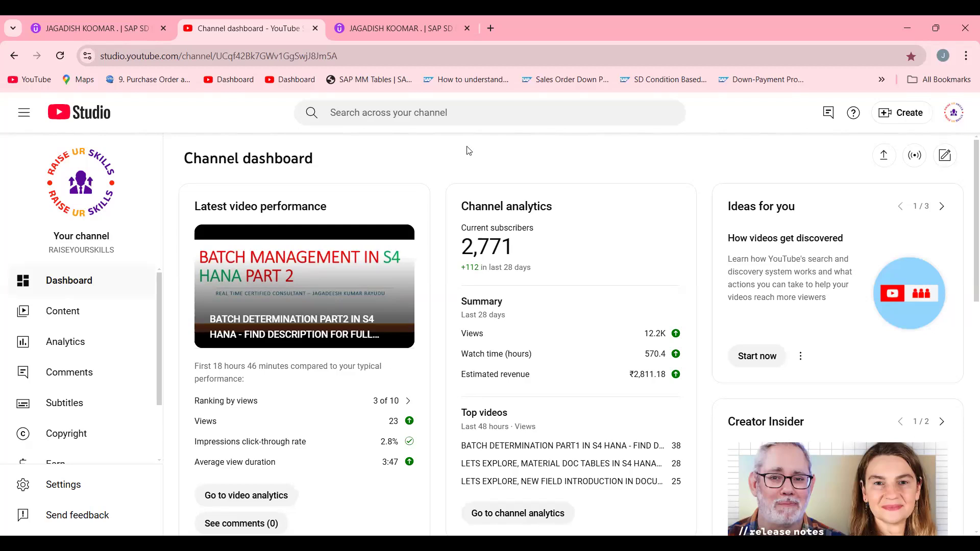
# Switch to the Udemy instructor profile in the browser and look through its course list, including page 3
pyautogui.click(83, 23)
pyautogui.moveTo(970, 146); pyautogui.dragTo(970, 486)
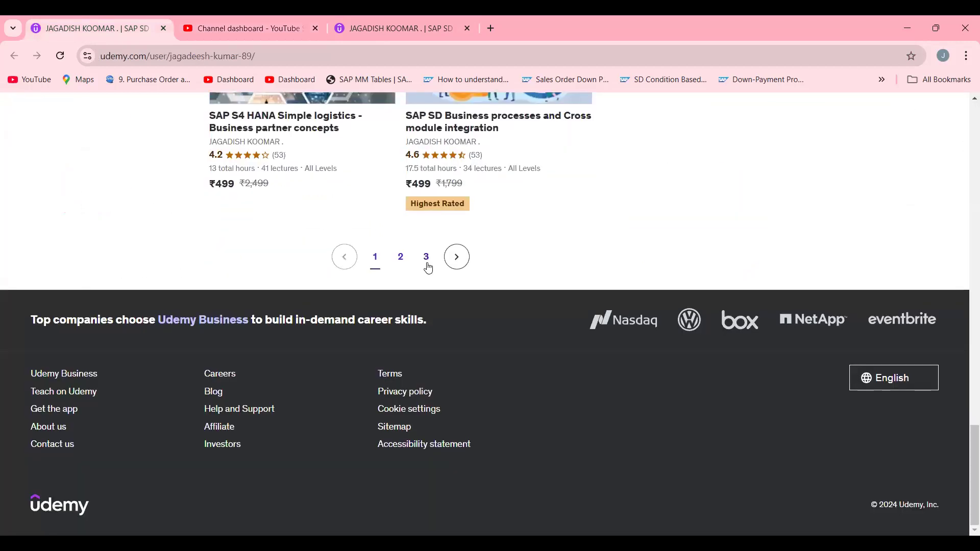
pyautogui.click(426, 258)
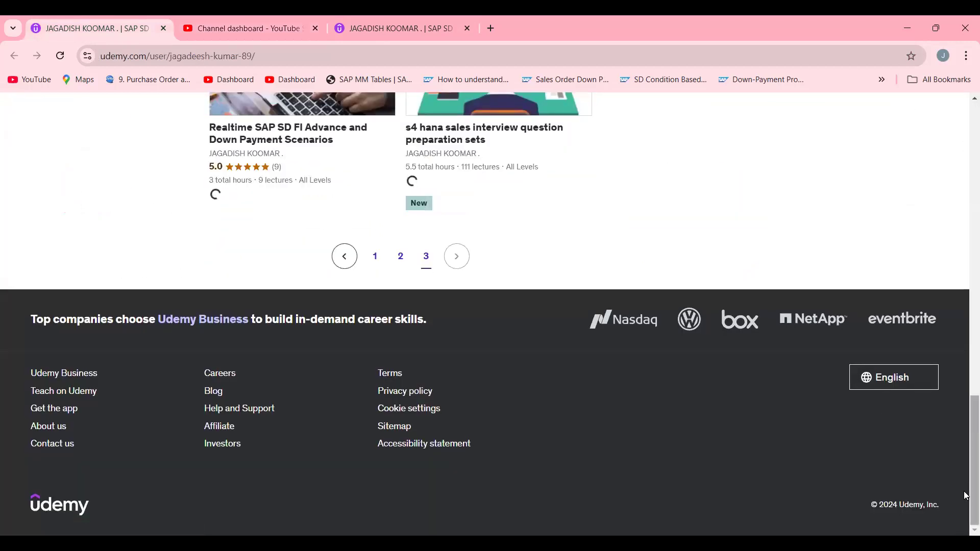
pyautogui.moveTo(971, 400); pyautogui.dragTo(937, 176)
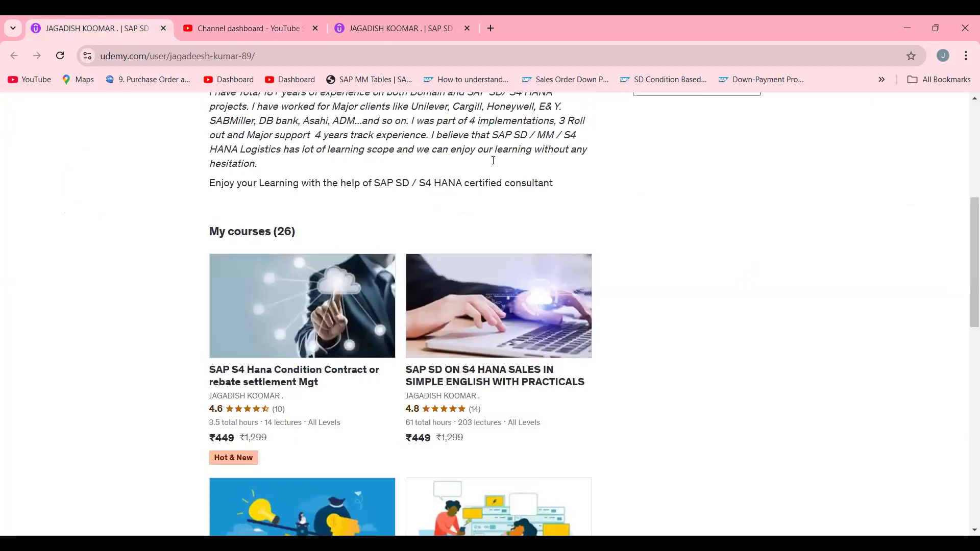